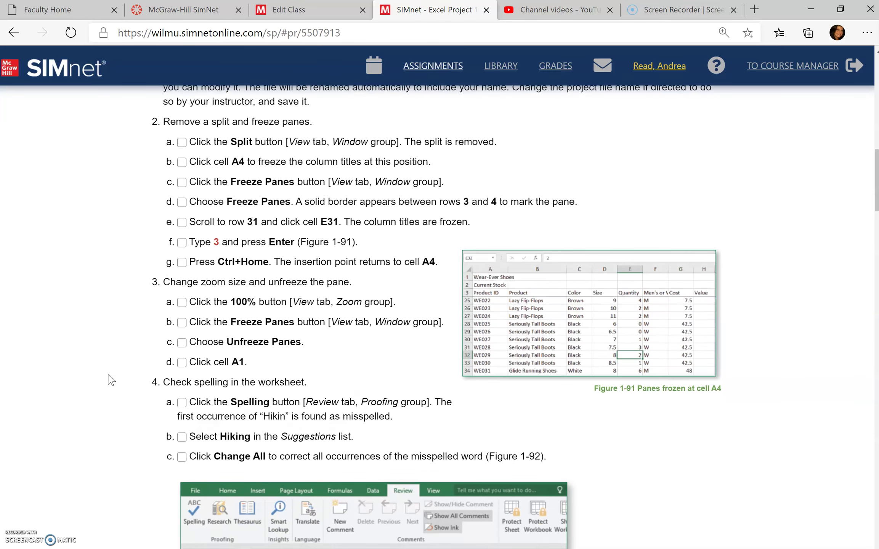
# Step: Download the Excel Project 1-3 start file from SIMnet, open it in Excel and enable editing
pyautogui.scroll(15, 111, 379)
pyautogui.scroll(10, 110, 379)
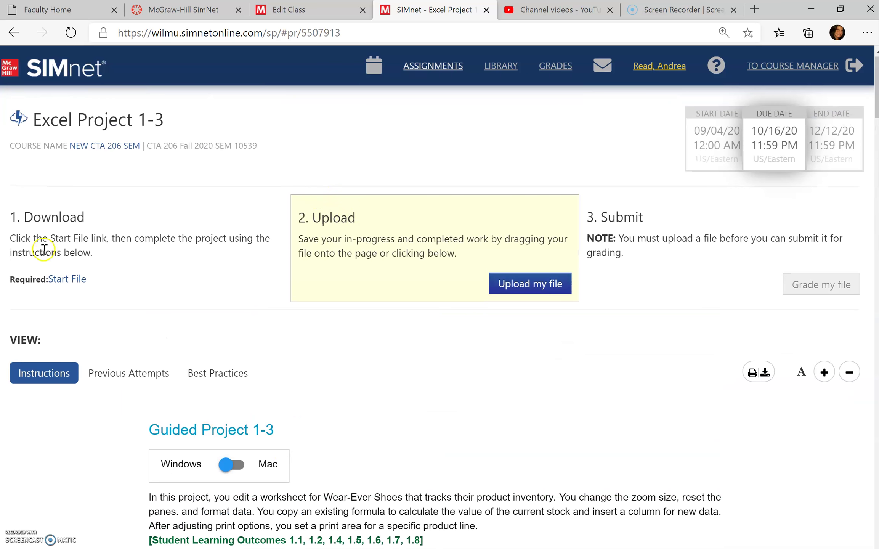
pyautogui.click(73, 283)
pyautogui.click(64, 538)
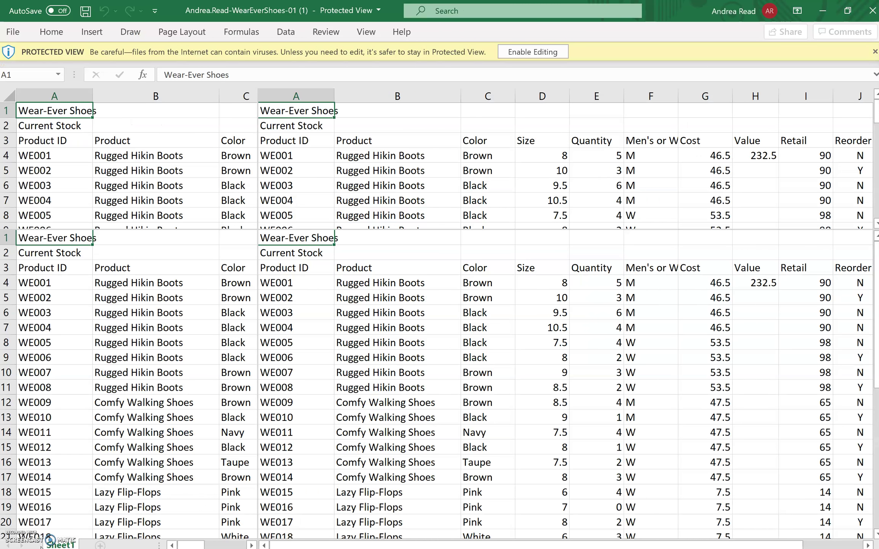
pyautogui.click(533, 52)
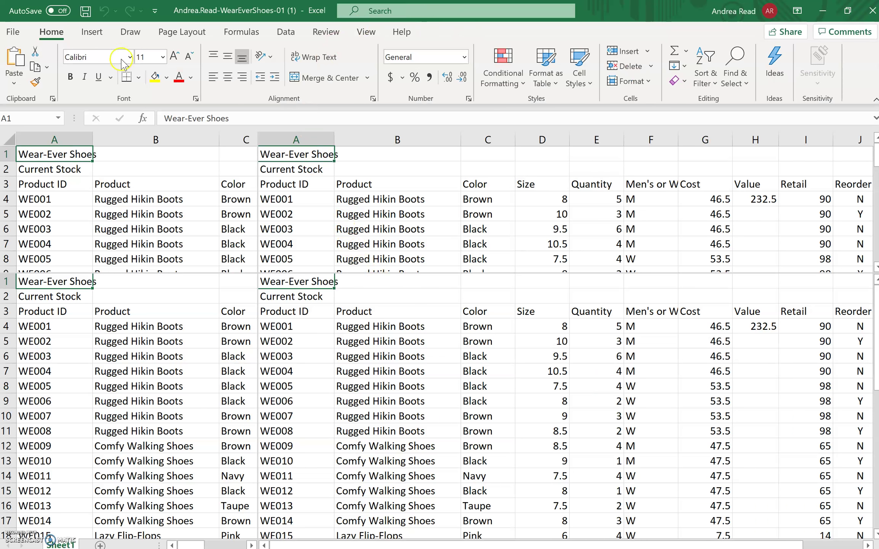
# Step: Save a copy of the workbook in the Downloads folder under the name Excel Project 1.3
pyautogui.click(13, 32)
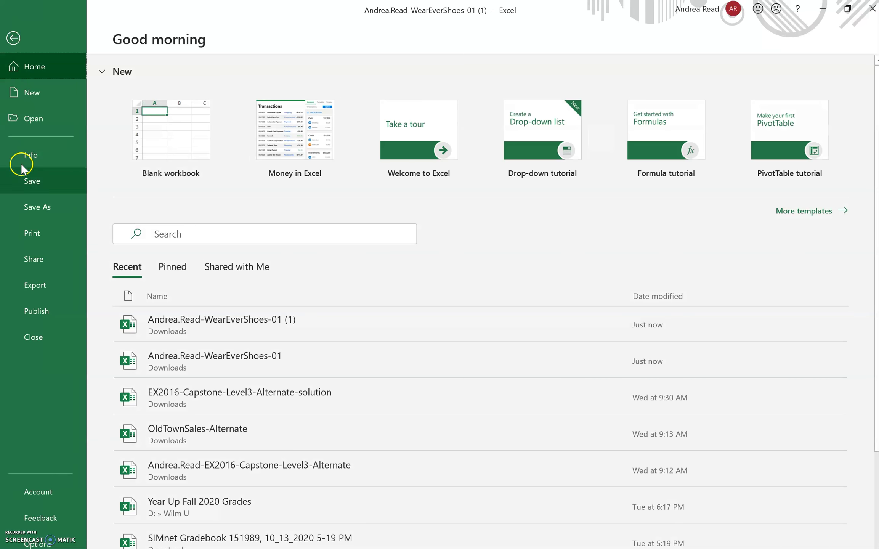
pyautogui.click(36, 204)
pyautogui.click(220, 321)
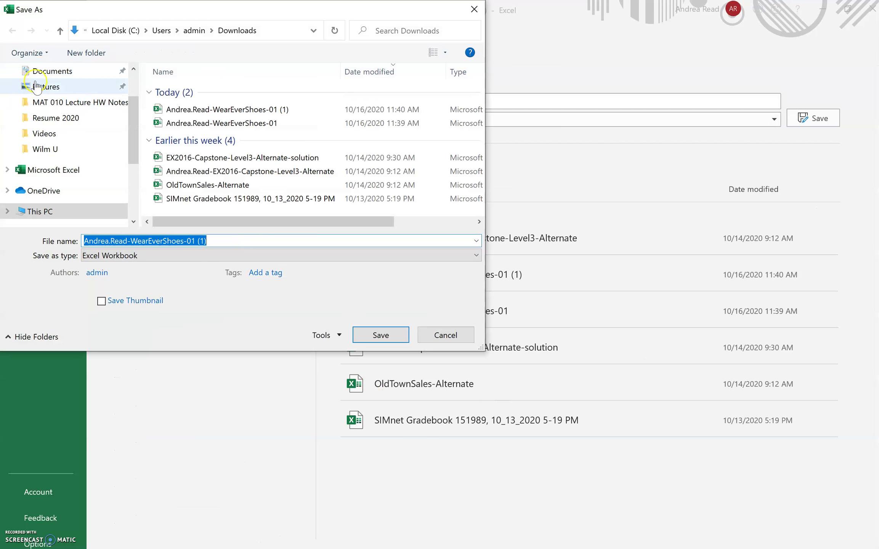
pyautogui.scroll(2, 57, 99)
pyautogui.scroll(-1, 72, 114)
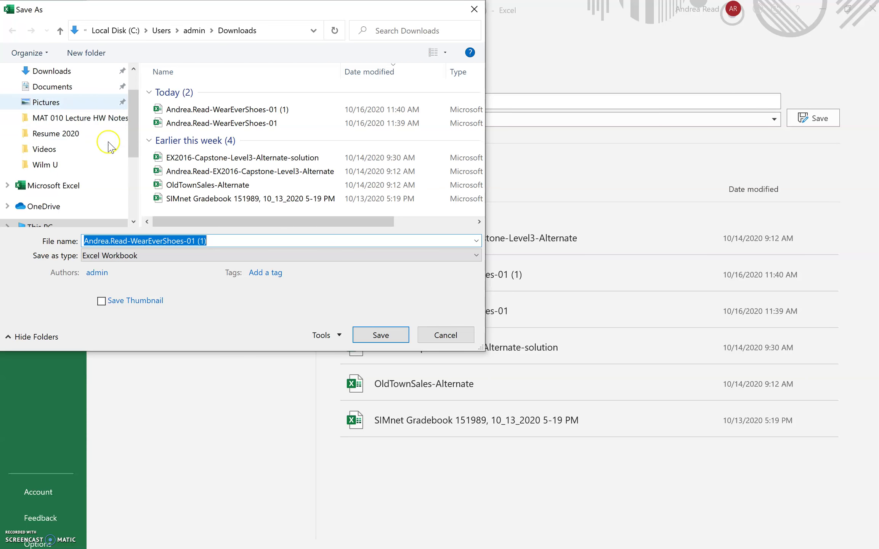
pyautogui.click(49, 71)
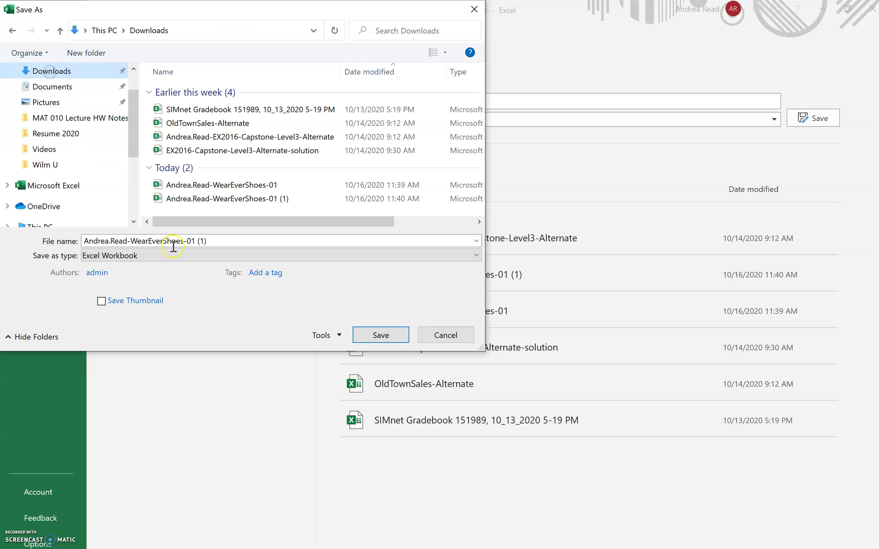
pyautogui.click(227, 241)
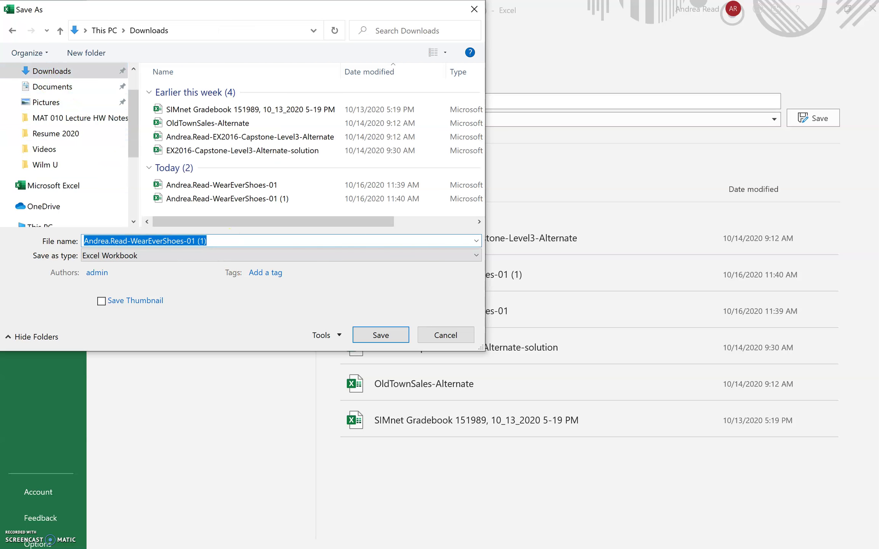
pyautogui.write('P')
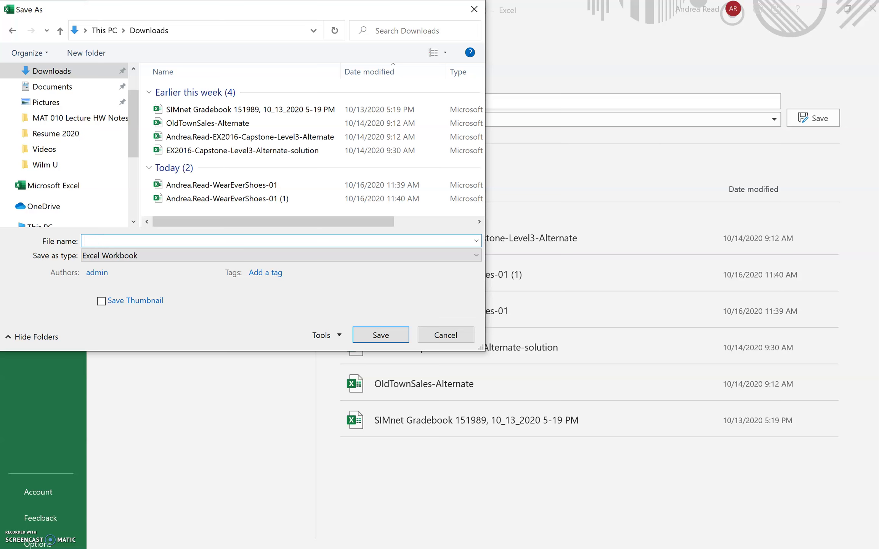
pyautogui.write('Excel Project 1.3')
pyautogui.click(373, 336)
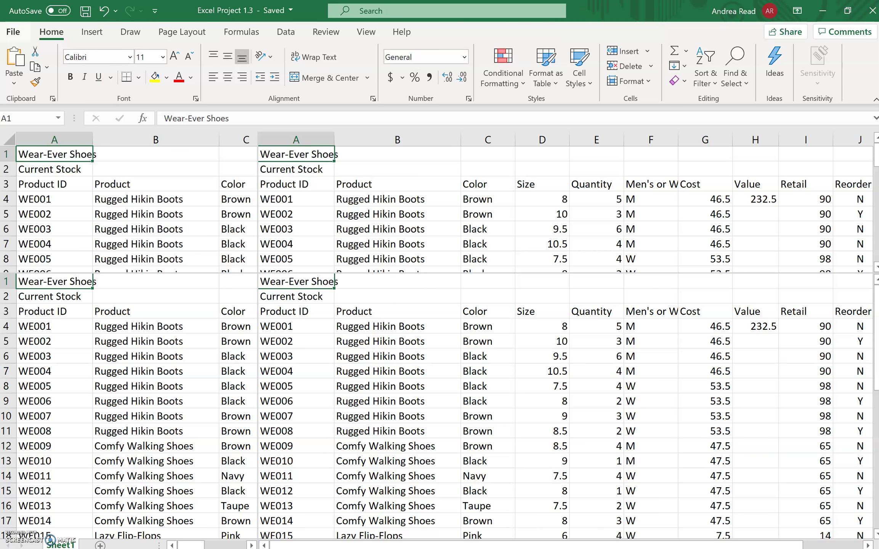
# Step: Save the Excel Project 1.3 workbook again under its current name
pyautogui.click(13, 31)
pyautogui.click(46, 208)
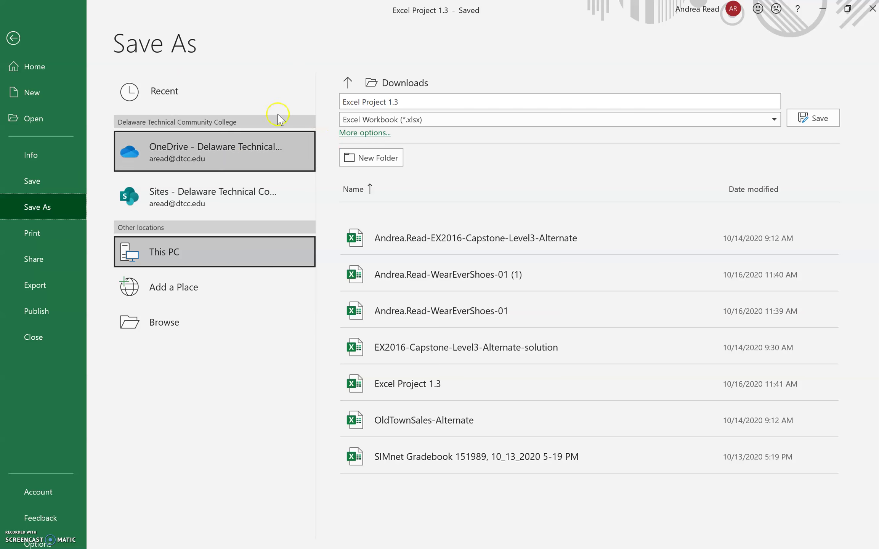
pyautogui.click(31, 182)
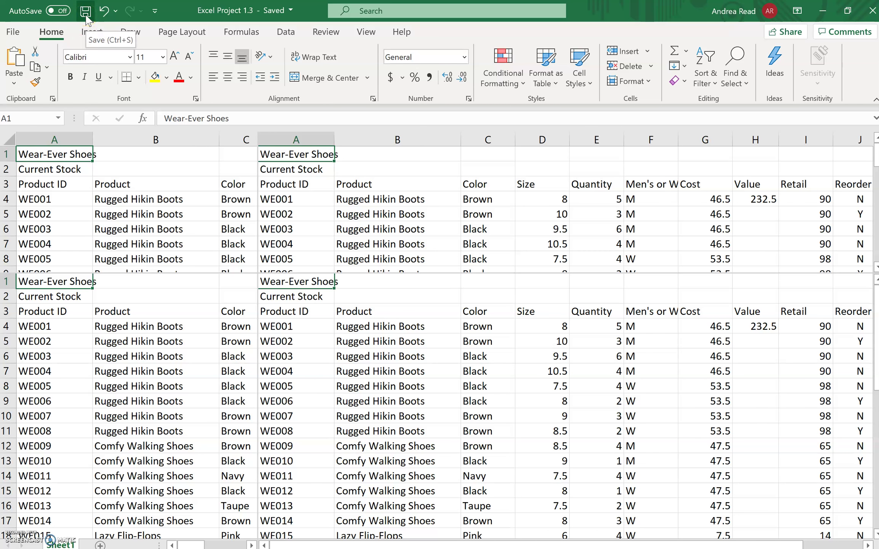
pyautogui.click(85, 13)
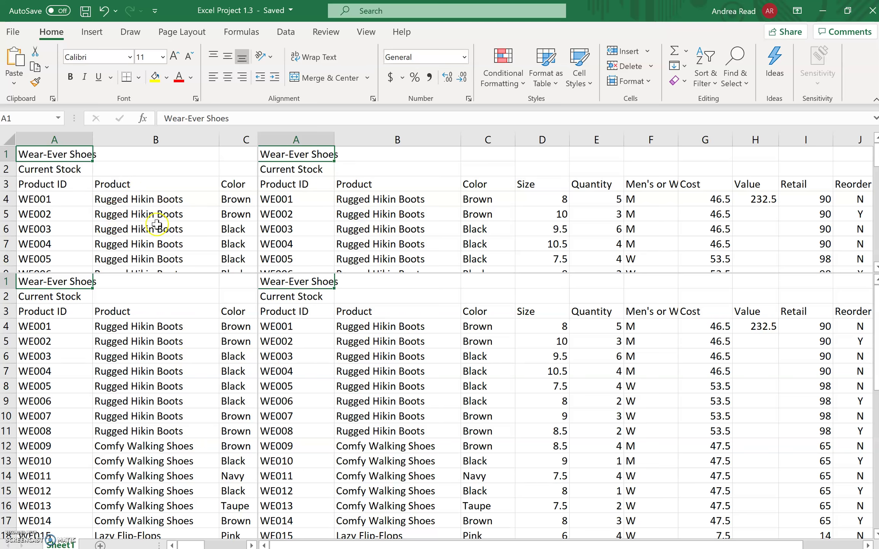
# Step: Remove the split from the worksheet window
pyautogui.click(366, 32)
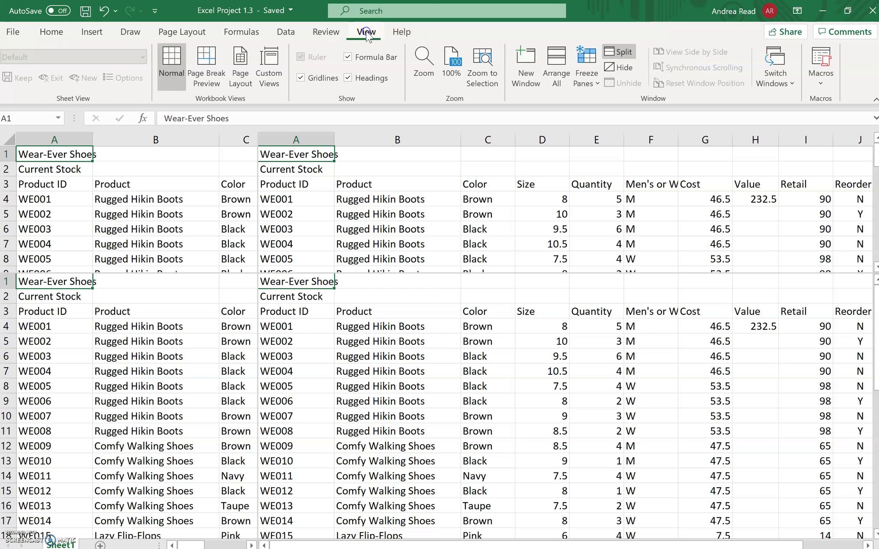
pyautogui.click(367, 34)
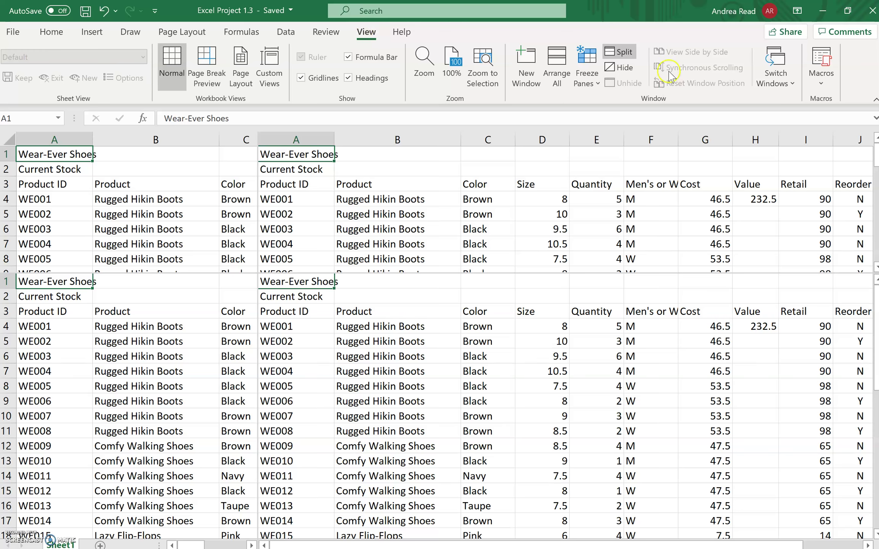
pyautogui.click(625, 52)
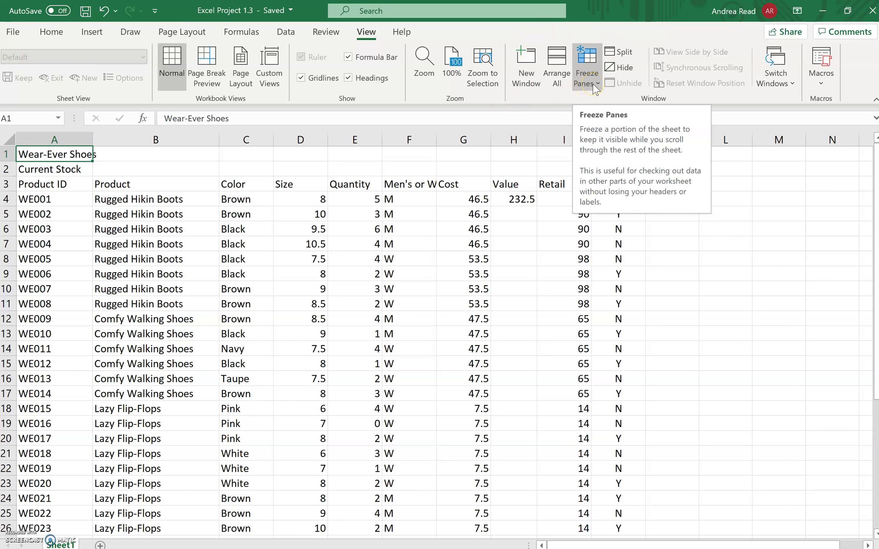
# Step: Freeze the panes at cell A4 so the title and column heading rows stay in view
pyautogui.click(56, 198)
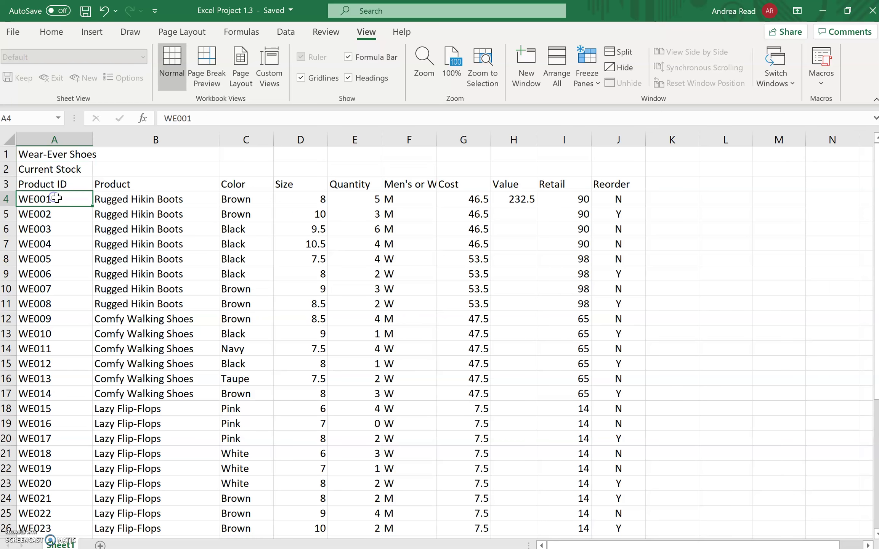
pyautogui.click(583, 81)
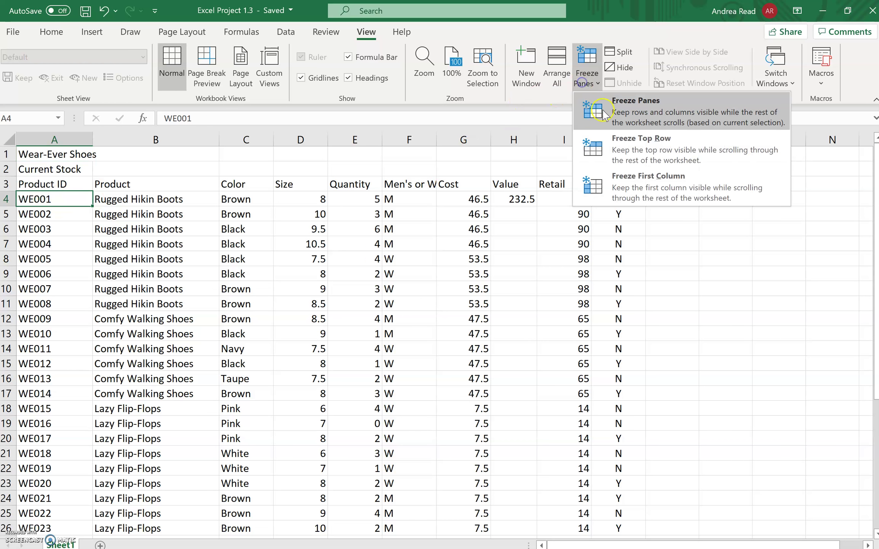
pyautogui.click(602, 113)
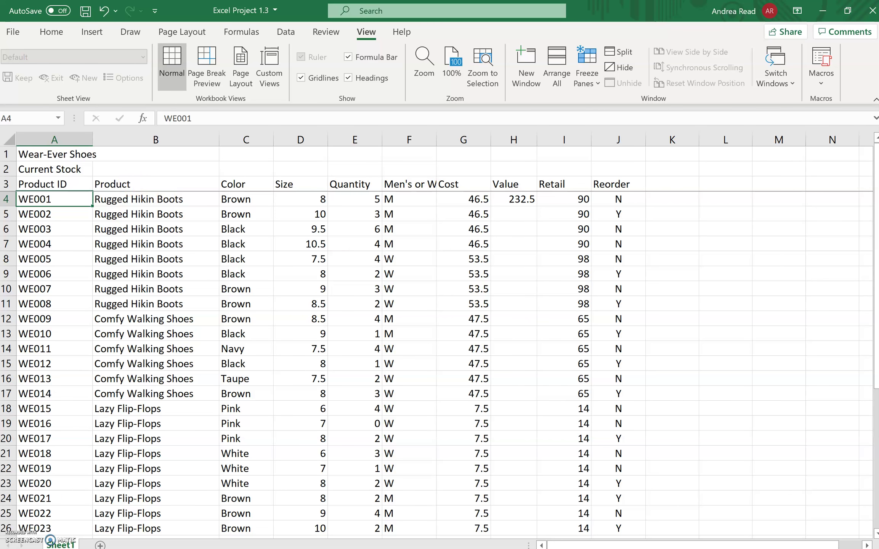
# Step: Examine how the frozen title and heading rows behave while moving through the product list
pyautogui.scroll(3, 222, 214)
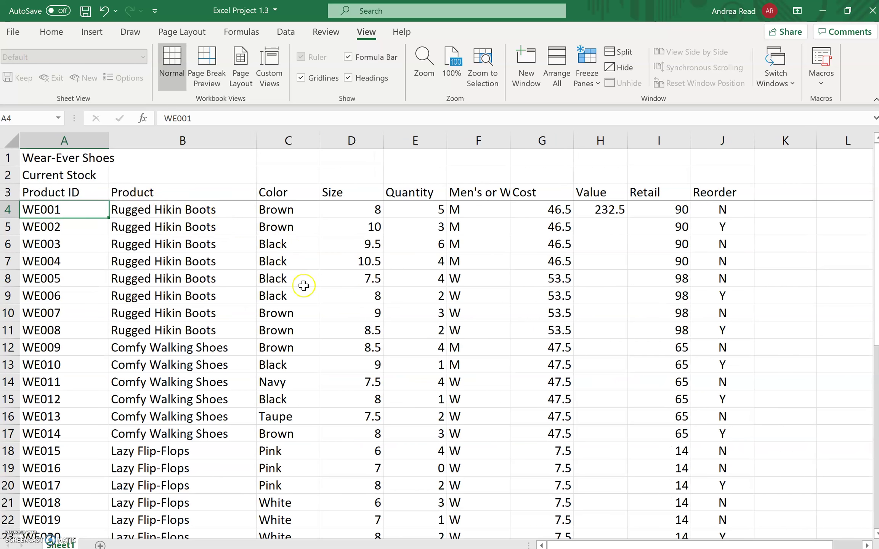
pyautogui.scroll(-5, 303, 285)
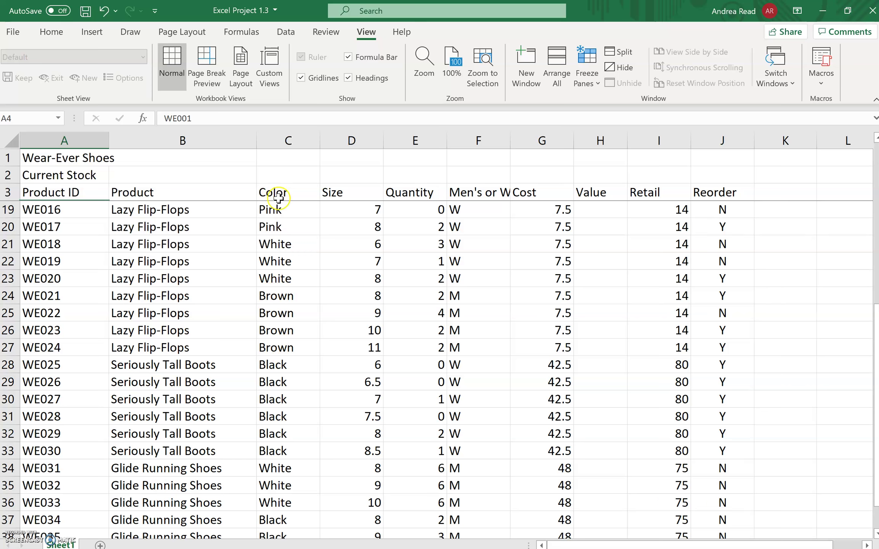
pyautogui.scroll(-5, 281, 284)
pyautogui.scroll(3, 281, 284)
pyautogui.scroll(-3, 280, 283)
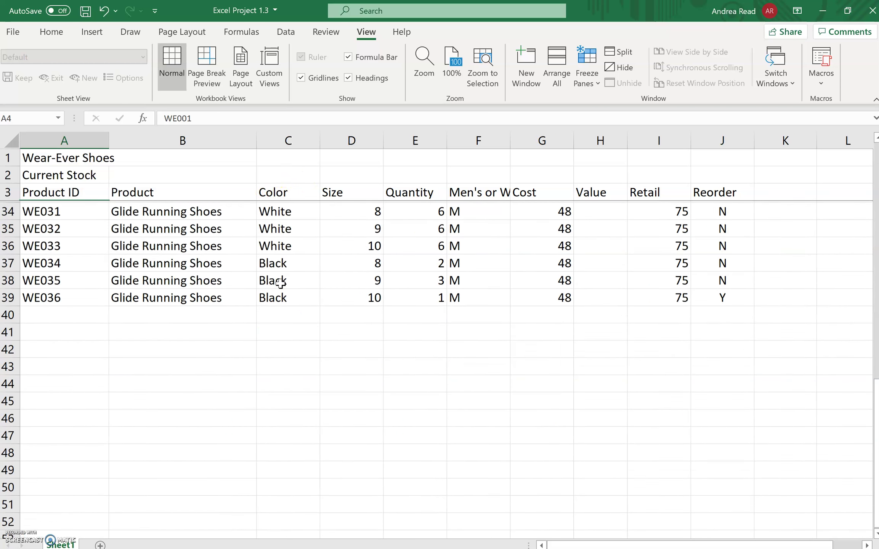
pyautogui.scroll(-2, 280, 284)
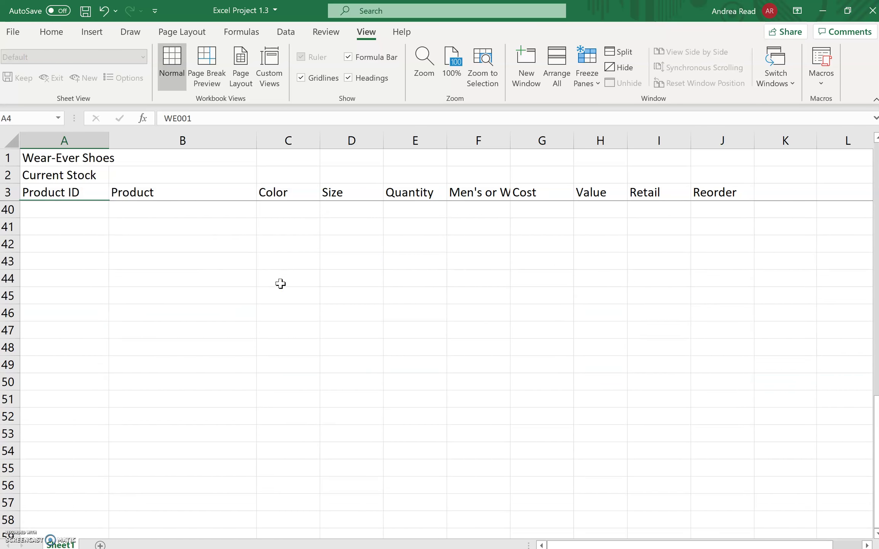
pyautogui.scroll(4, 280, 284)
pyautogui.scroll(8, 280, 284)
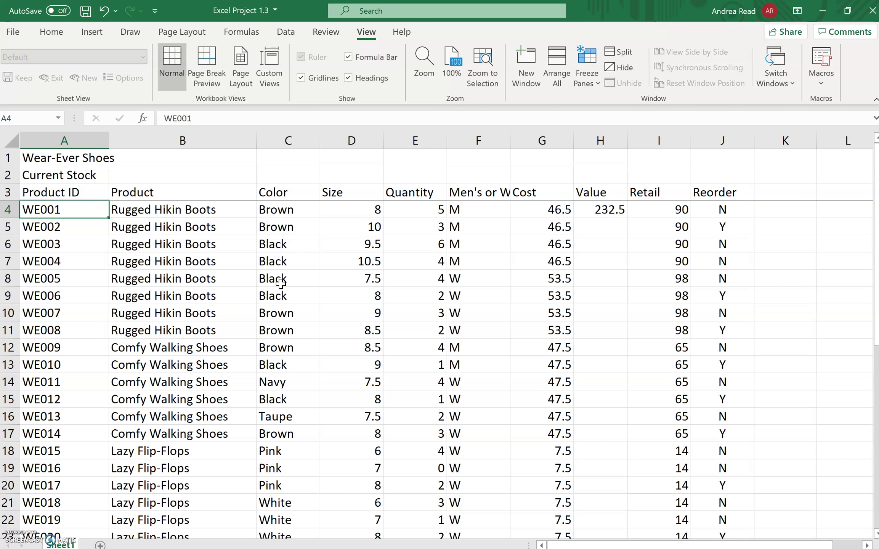
# Step: Set the quantity in cell E31, for product WE028, to 3
pyautogui.scroll(-9, 338, 341)
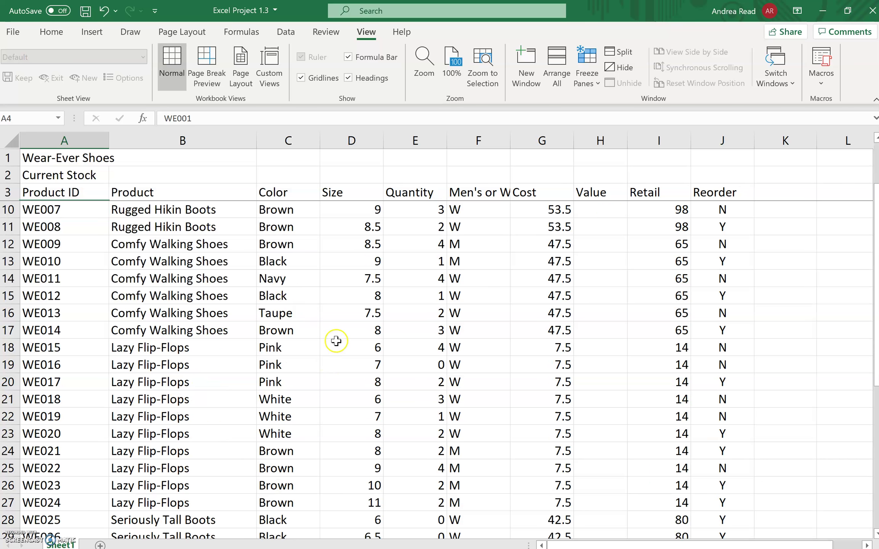
pyautogui.scroll(1, 242, 305)
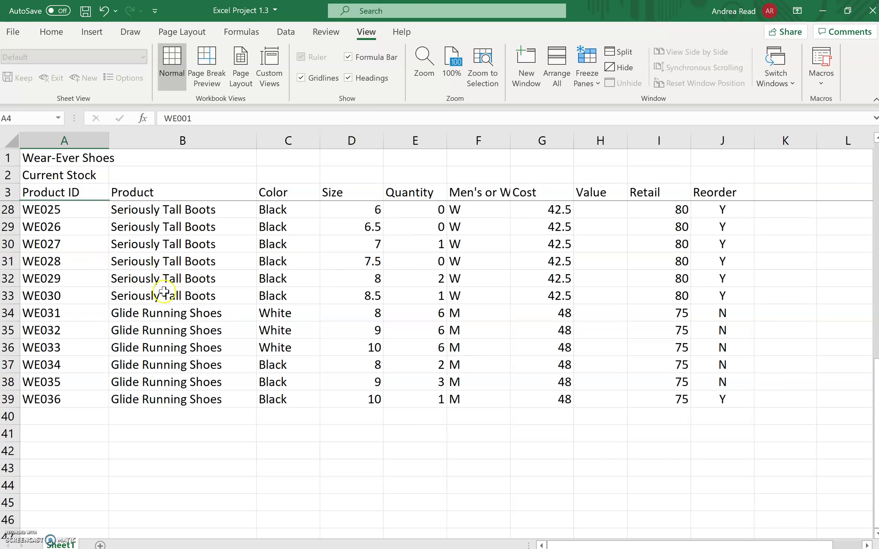
pyautogui.click(413, 263)
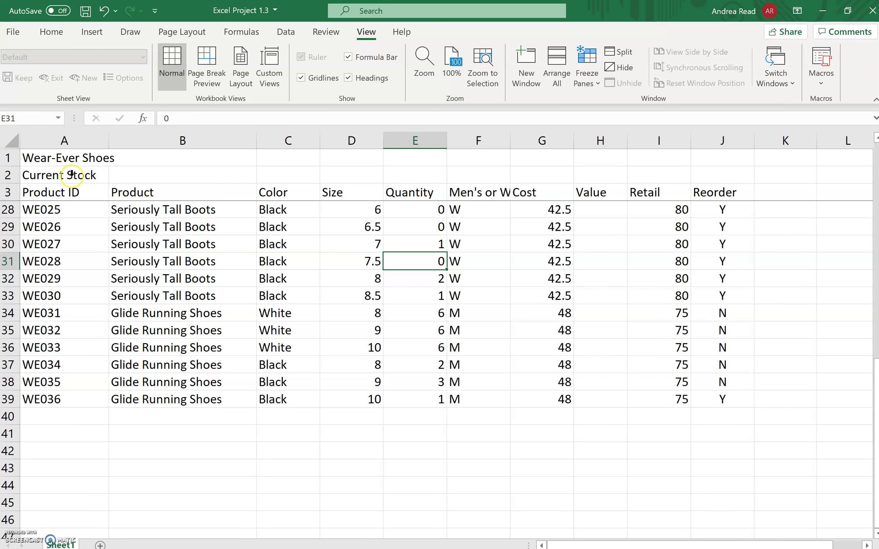
pyautogui.click(430, 261)
pyautogui.doubleClick(429, 261)
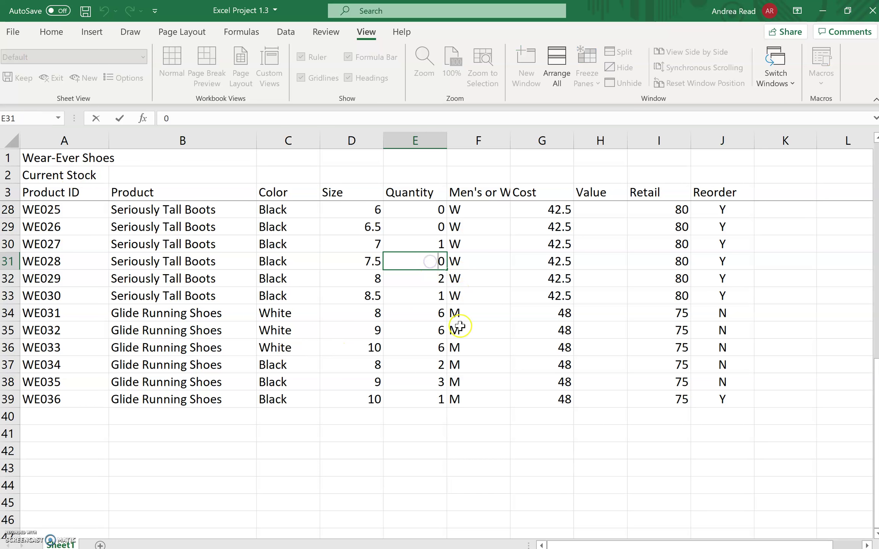
pyautogui.press('Delete')
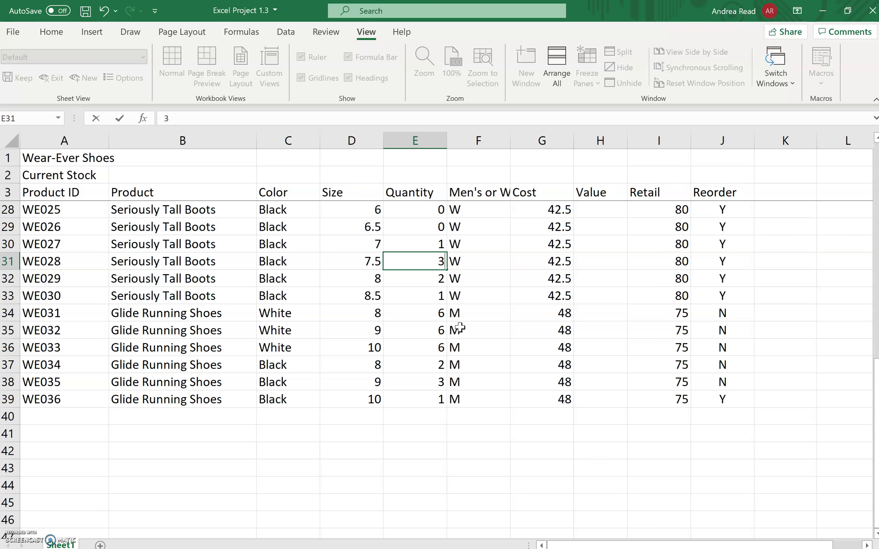
pyautogui.press('Return')
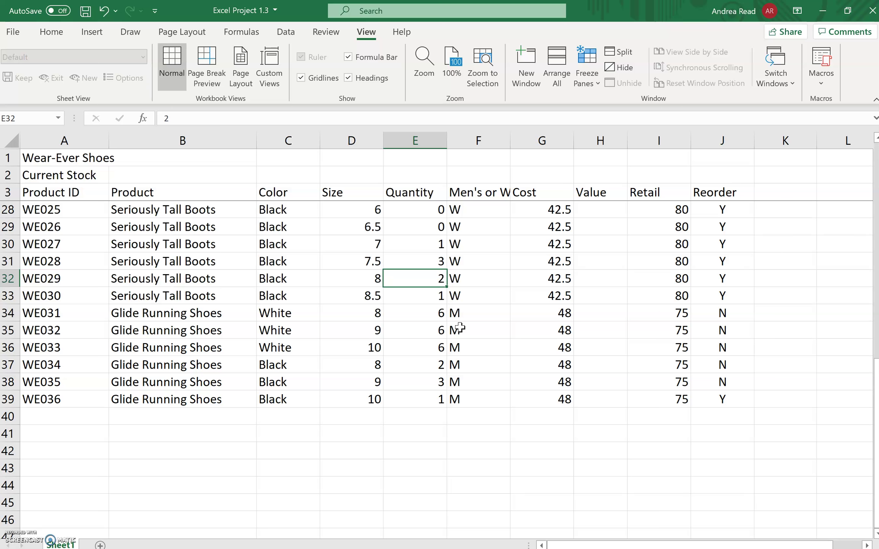
# Step: Set the worksheet zoom to 100% and unfreeze the panes, finishing with cell A1 selected
pyautogui.click(454, 61)
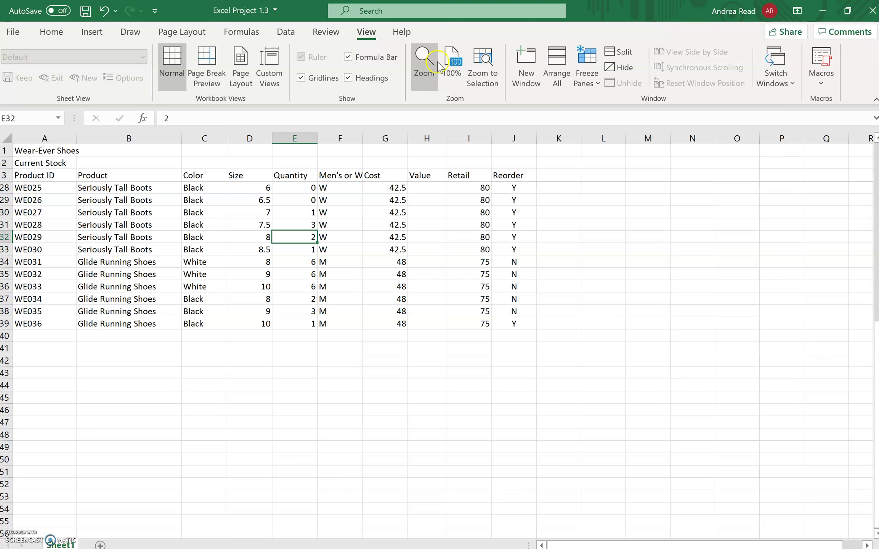
pyautogui.scroll(8, 763, 337)
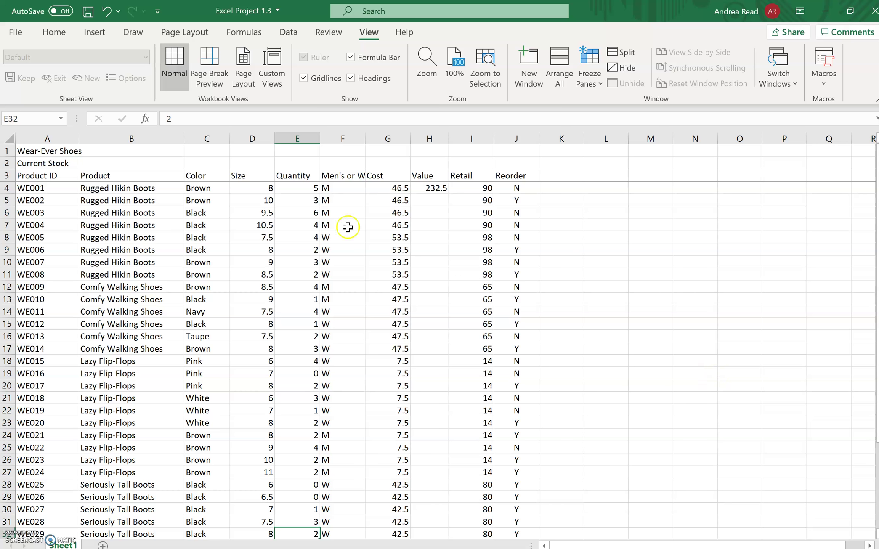
pyautogui.click(594, 82)
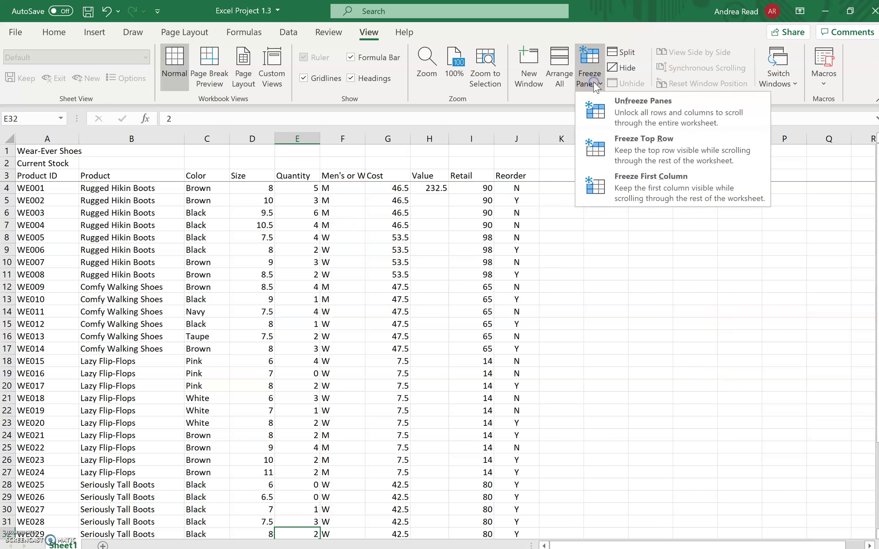
pyautogui.click(652, 109)
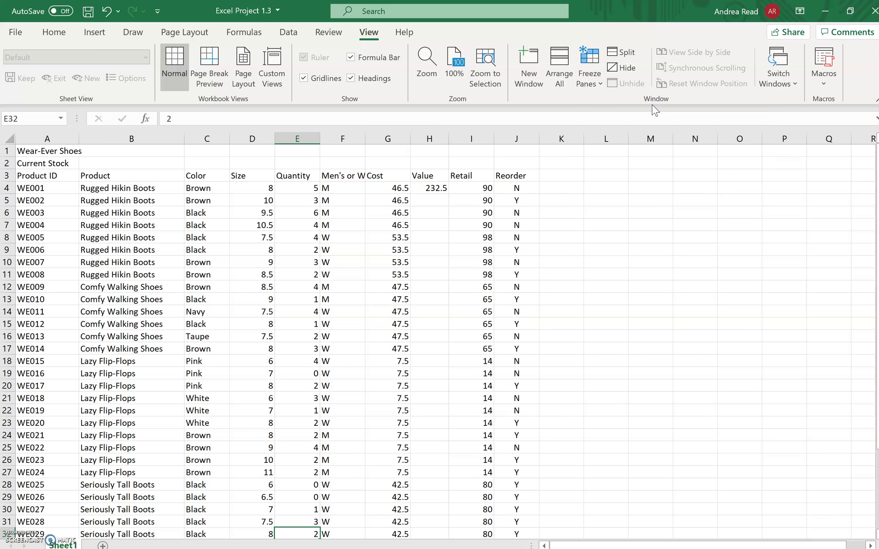
pyautogui.click(38, 151)
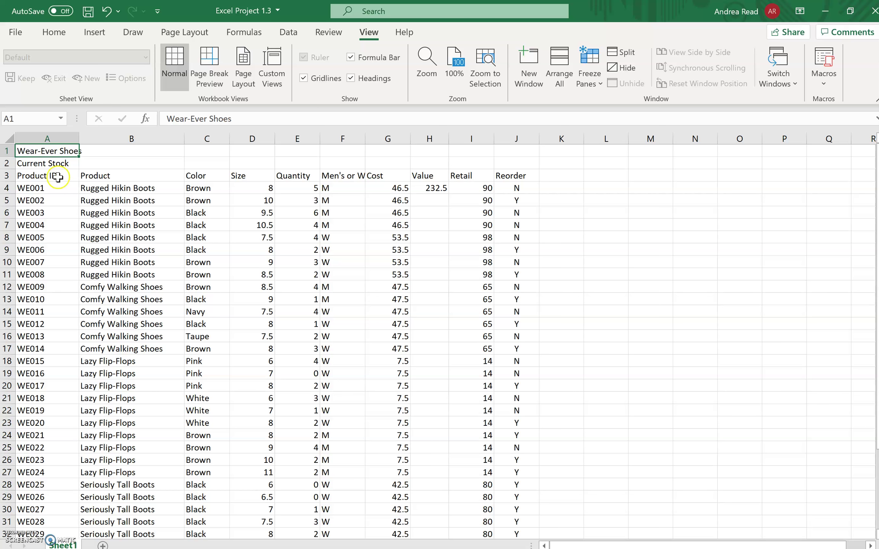
# Step: Spell-check the worksheet, changing every occurrence of "Hikin" to "Hiking" and continuing the check from the beginning of the sheet
pyautogui.click(343, 33)
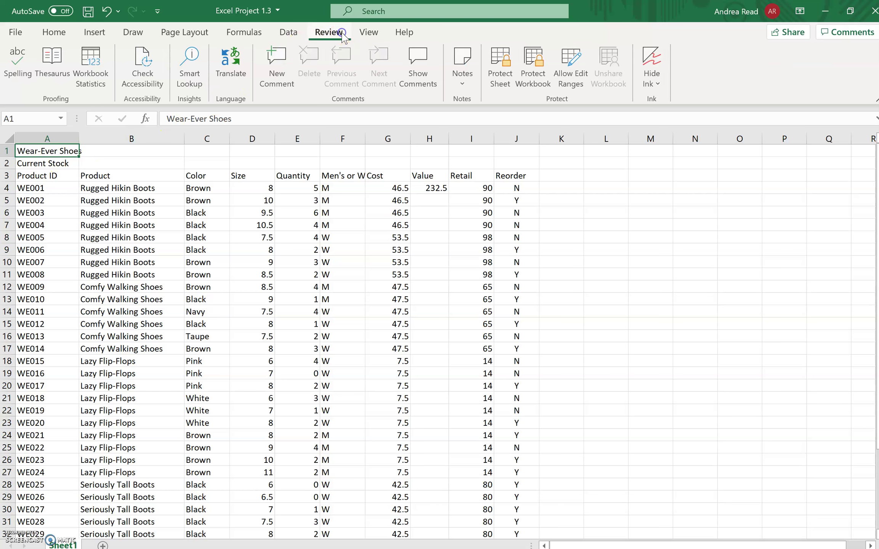
pyautogui.click(20, 68)
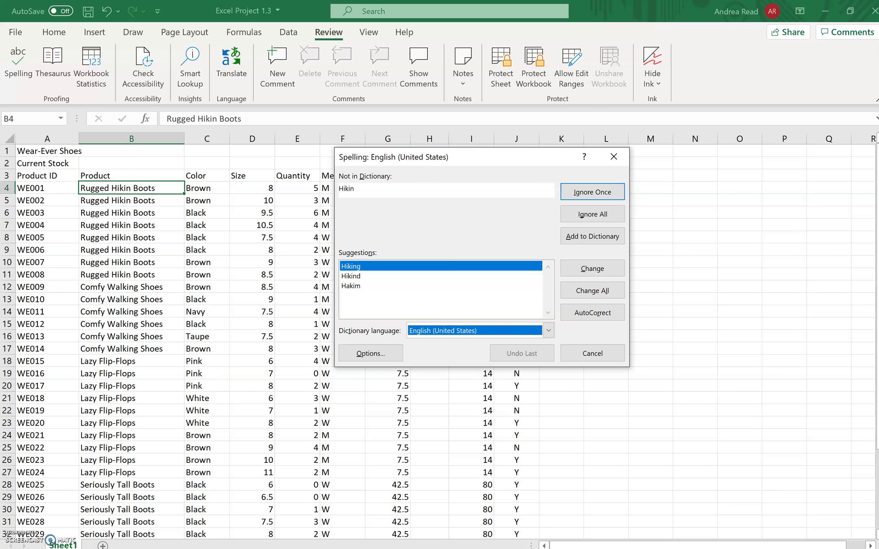
pyautogui.click(602, 353)
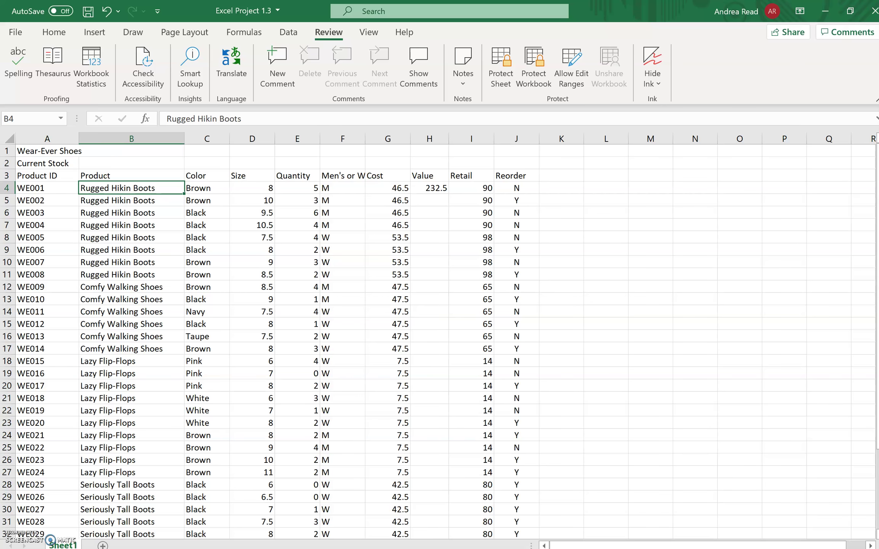
pyautogui.scroll(3, 724, 391)
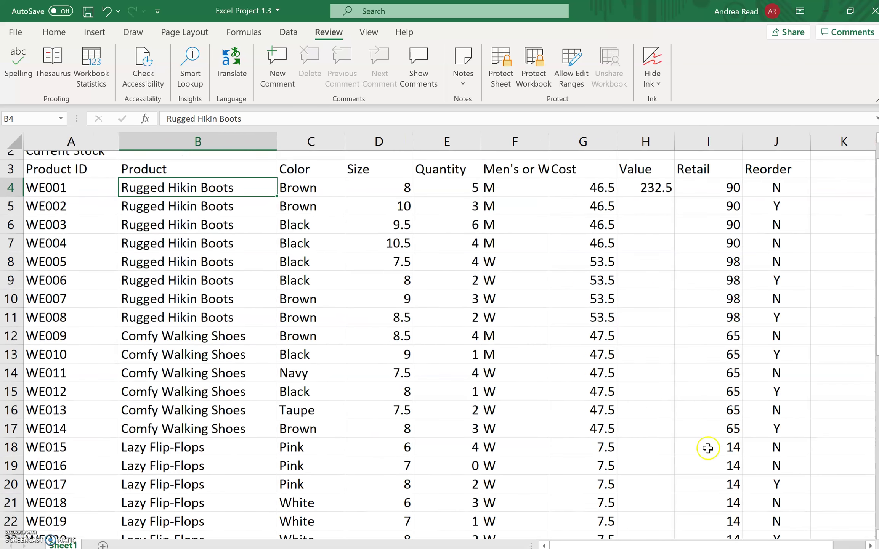
pyautogui.click(16, 61)
pyautogui.click(348, 255)
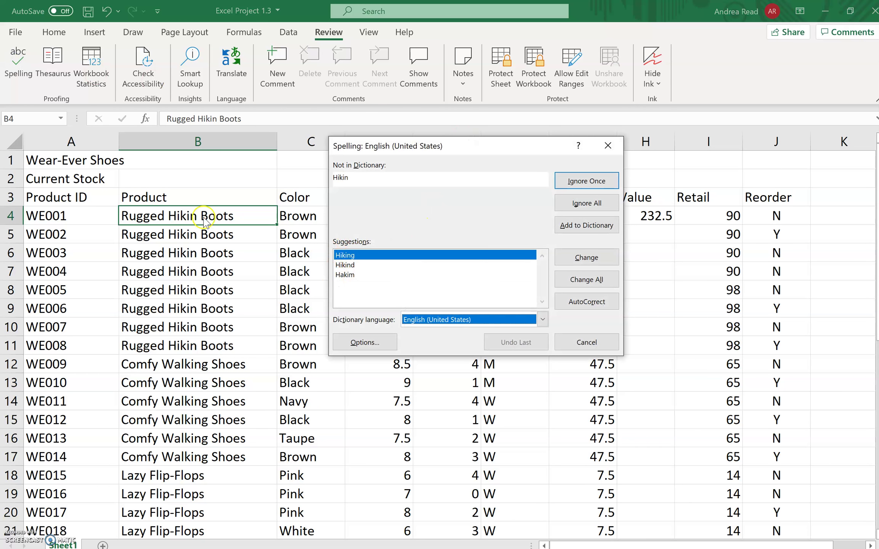
pyautogui.click(588, 282)
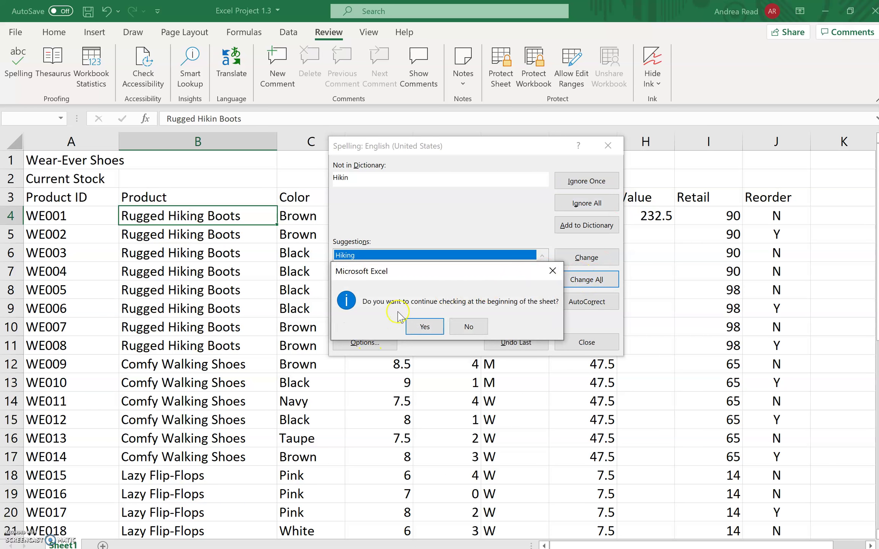
pyautogui.click(421, 328)
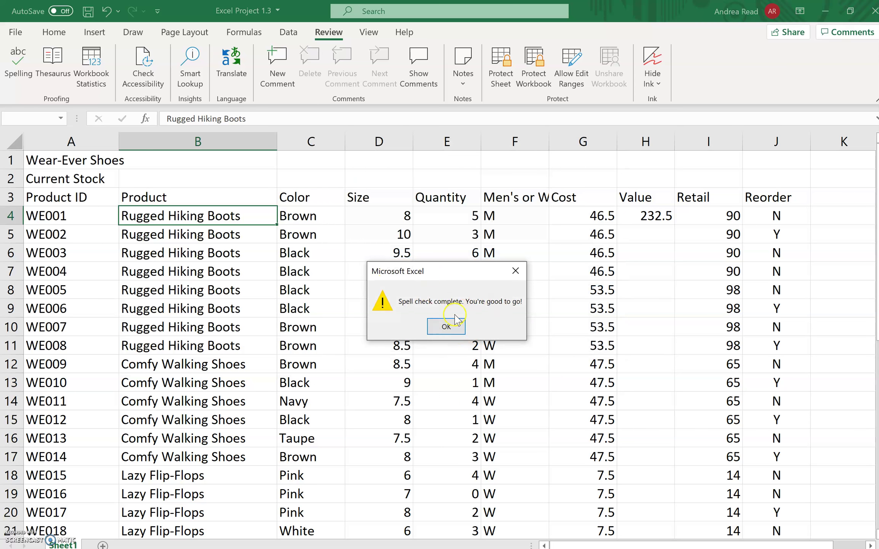
pyautogui.click(446, 326)
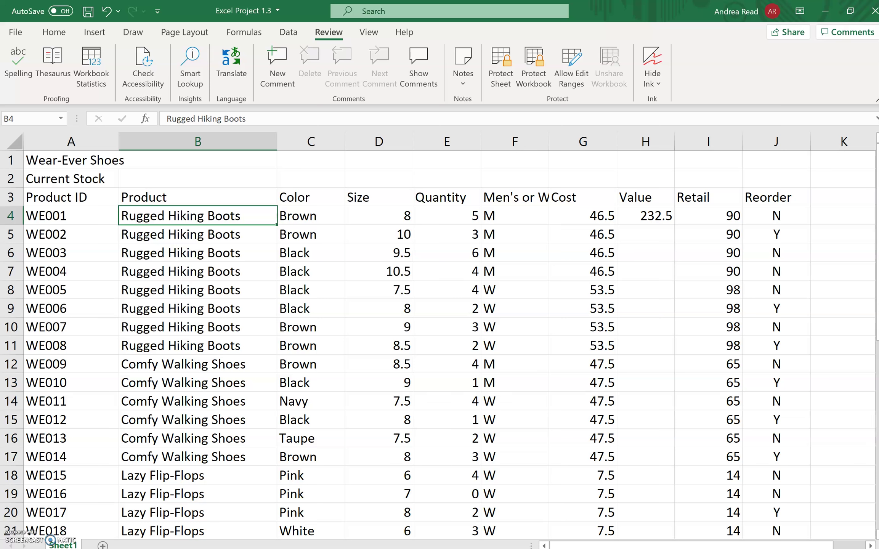
# Step: Try moving the Value formula from cell H4 to H5, undo the move and reselect H4
pyautogui.scroll(3, 779, 517)
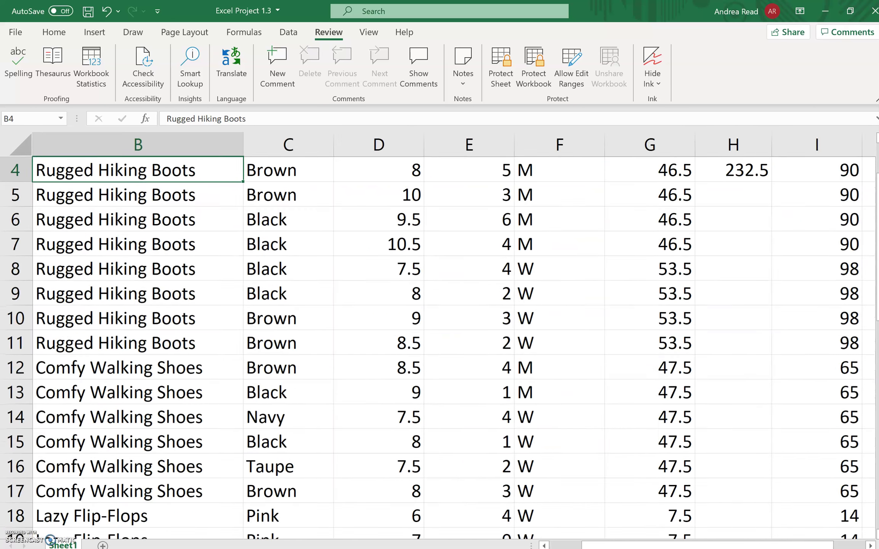
pyautogui.moveTo(618, 546); pyautogui.dragTo(622, 545)
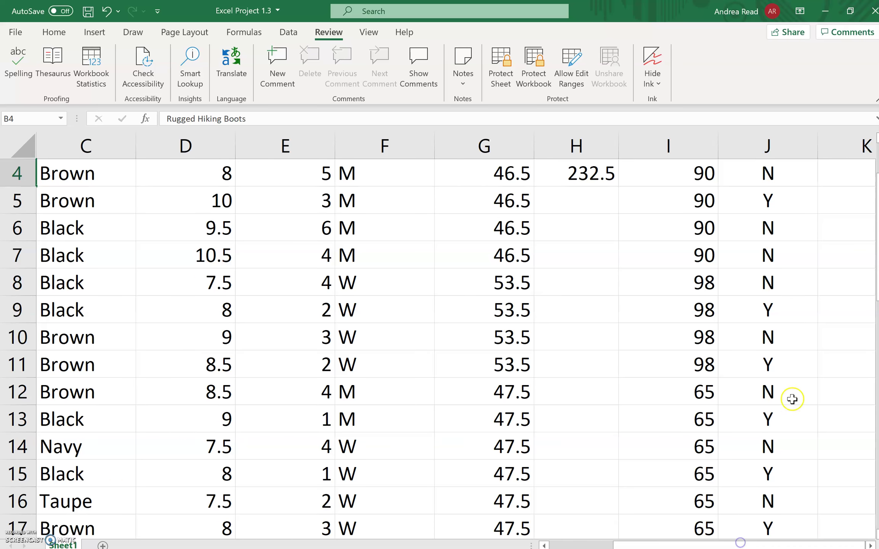
pyautogui.scroll(1, 790, 396)
pyautogui.click(590, 251)
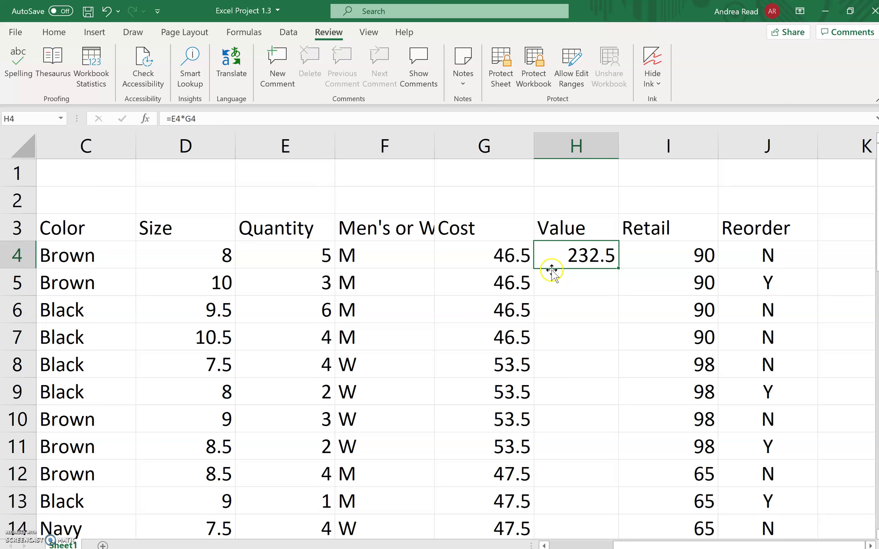
pyautogui.moveTo(552, 269); pyautogui.dragTo(561, 292)
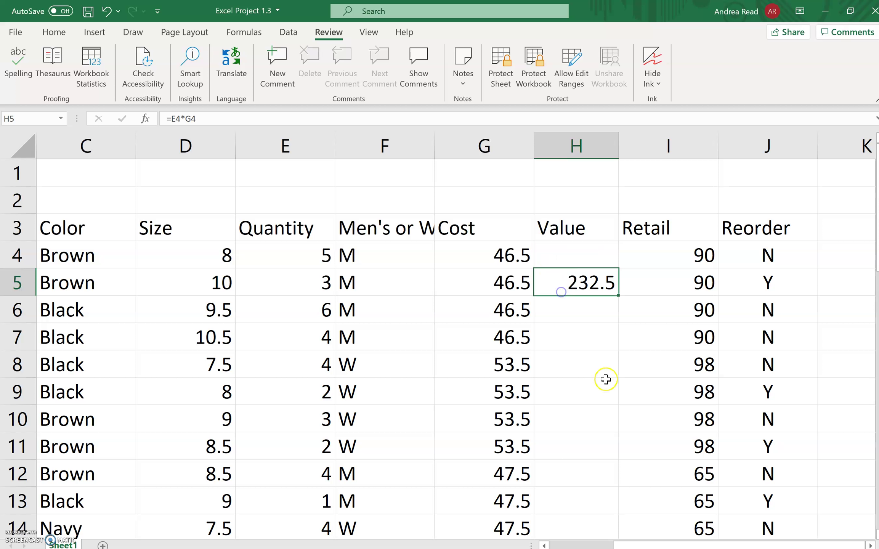
pyautogui.click(106, 12)
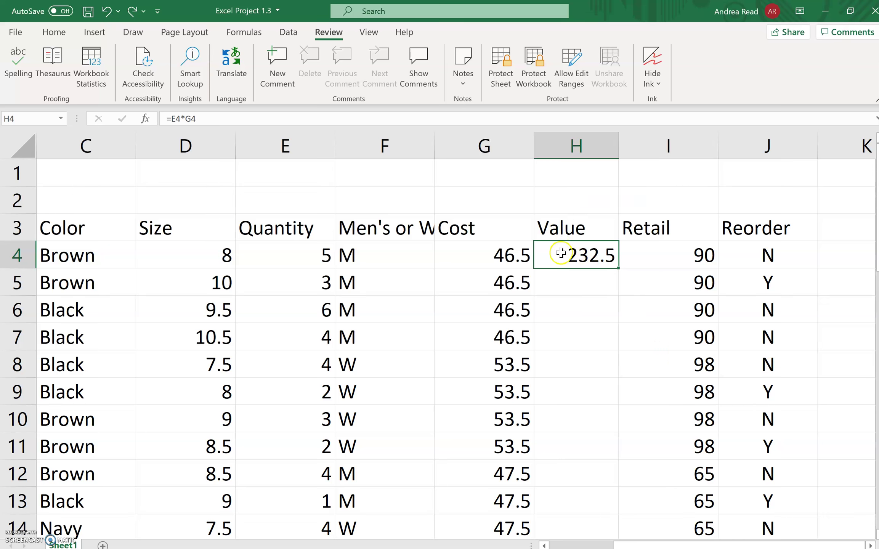
pyautogui.moveTo(560, 253); pyautogui.dragTo(578, 475)
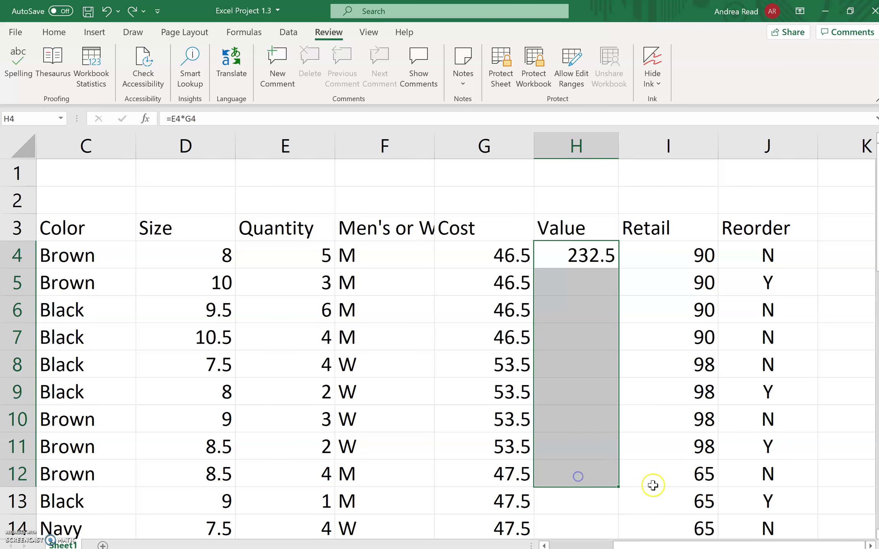
pyautogui.click(597, 250)
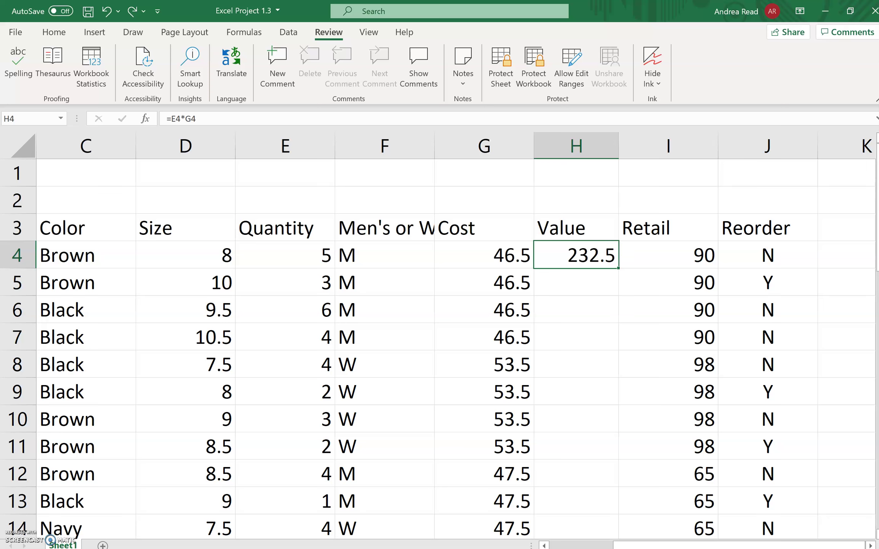
# Step: Copy the formula =E4*G4 from cell H4 down the Value column through row 39 with the fill handle
pyautogui.keyDown('ctrl'); pyautogui.scroll(5, 779, 332); pyautogui.keyUp('ctrl')
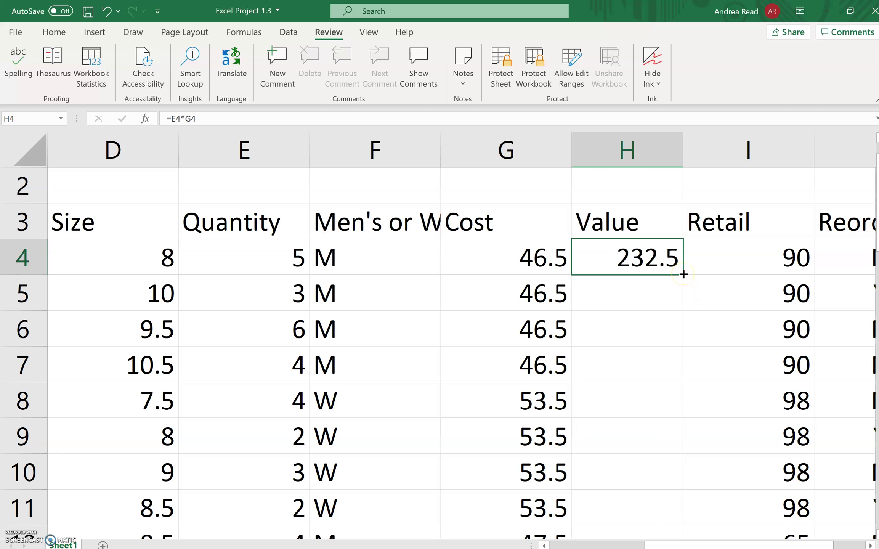
pyautogui.moveTo(683, 274)
pyautogui.mouseDown()
pyautogui.moveTo(674, 382)
pyautogui.moveTo(704, 315)
pyautogui.moveTo(692, 269)
pyautogui.mouseUp()
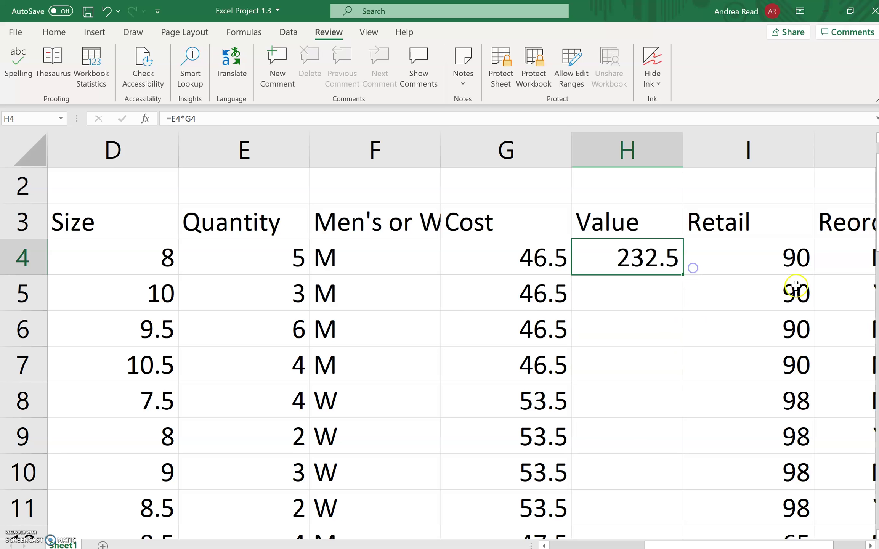
pyautogui.doubleClick(644, 258)
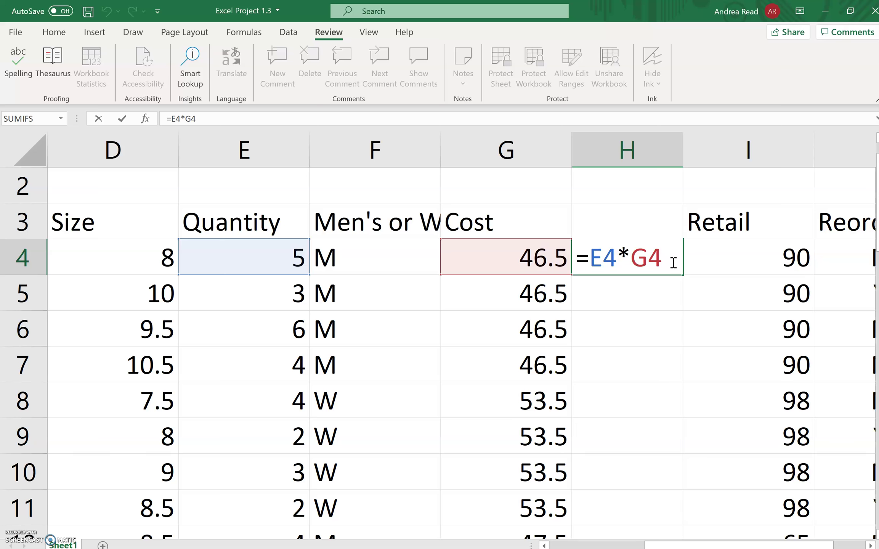
pyautogui.press('Return')
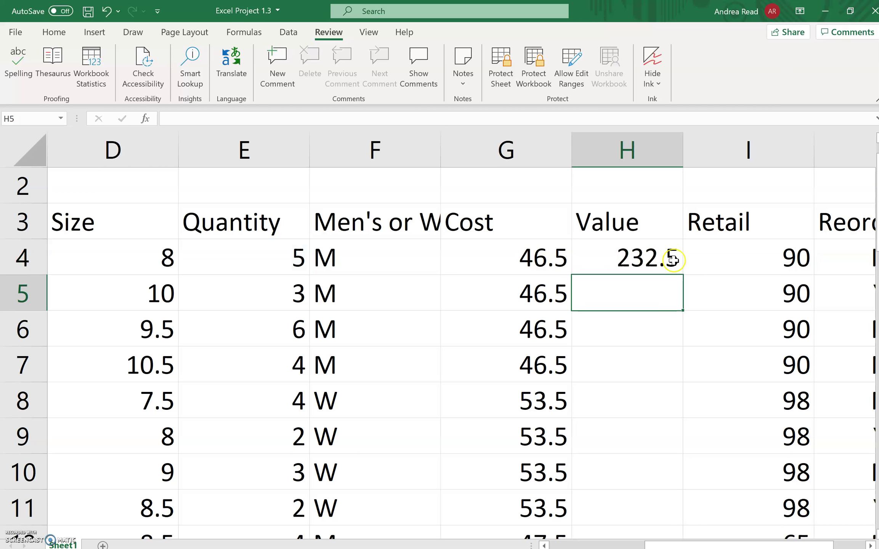
pyautogui.click(668, 262)
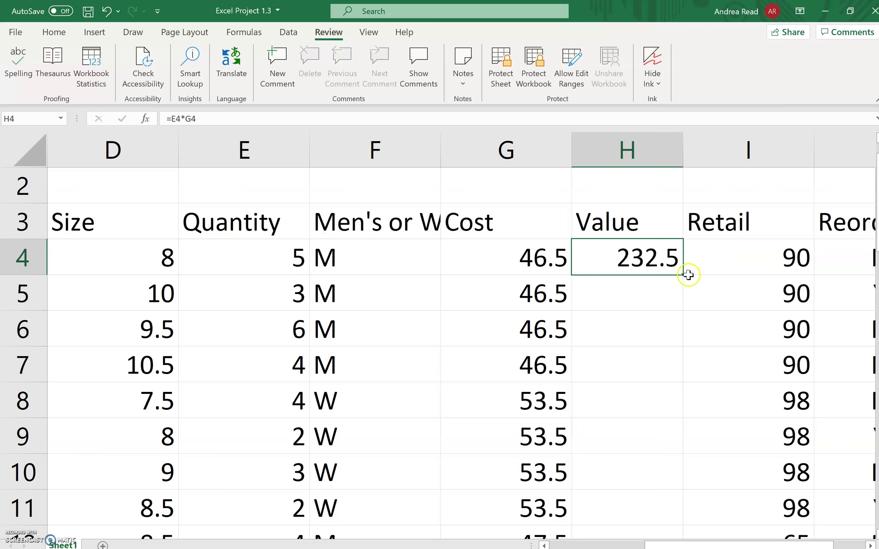
pyautogui.moveTo(682, 274)
pyautogui.mouseDown()
pyautogui.moveTo(685, 392)
pyautogui.moveTo(682, 276)
pyautogui.mouseUp()
pyautogui.doubleClick(681, 275)
# Step: Examine the copied Value formulas, comparing the cell references in H7 through H10 with those in H4
pyautogui.scroll(-12, 681, 275)
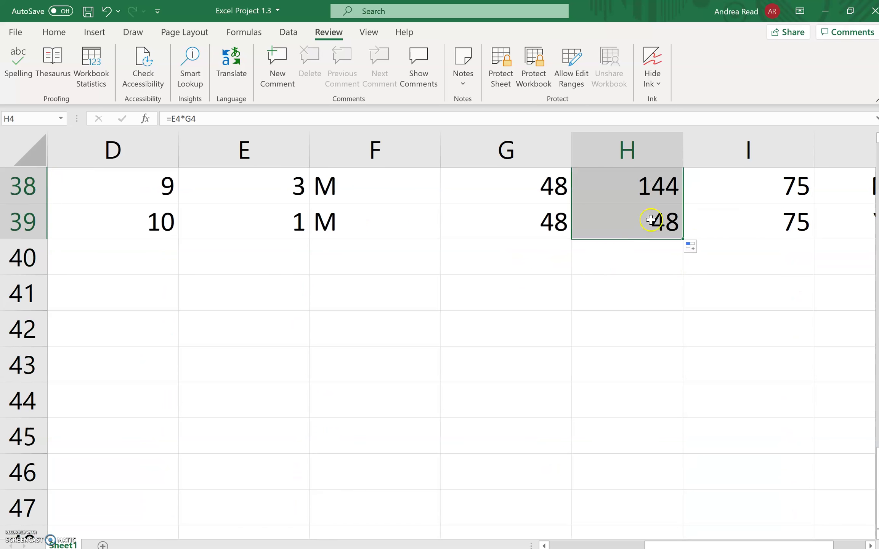
pyautogui.click(666, 225)
pyautogui.scroll(12, 716, 322)
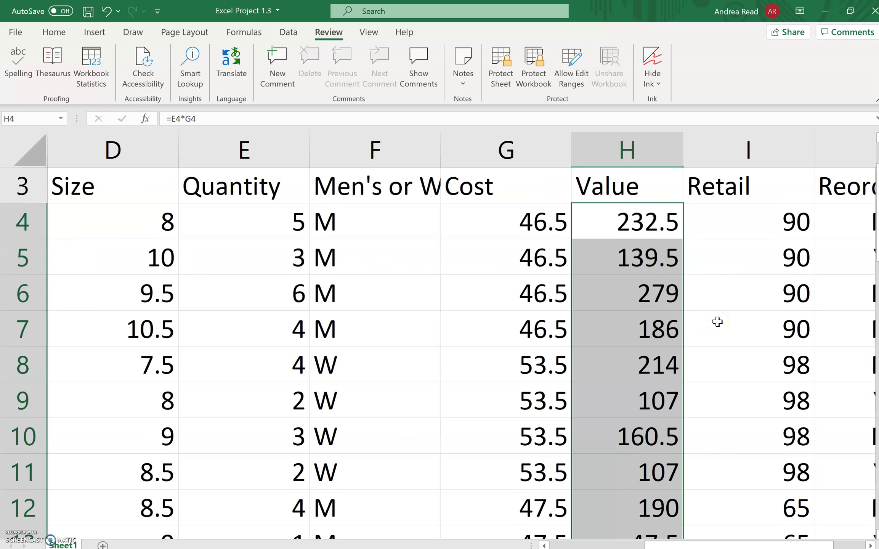
pyautogui.scroll(-1, 717, 321)
pyautogui.doubleClick(647, 301)
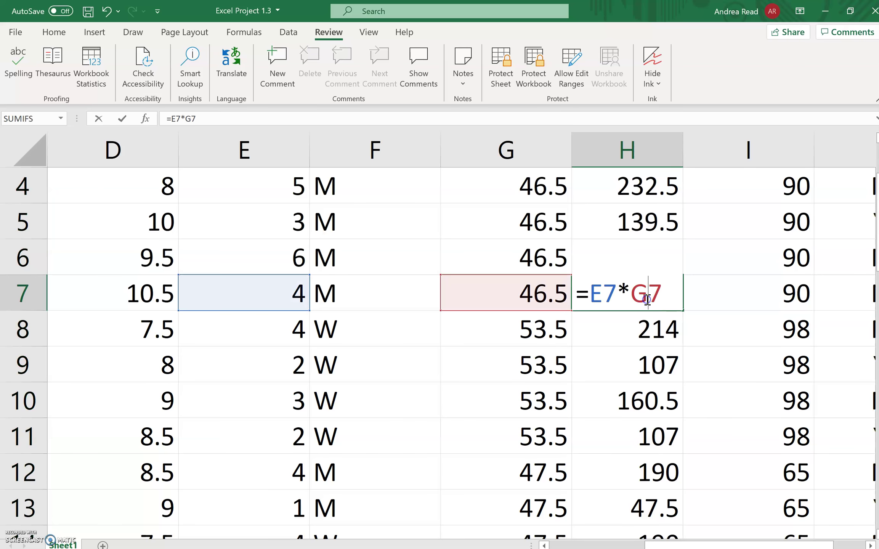
pyautogui.doubleClick(643, 329)
pyautogui.doubleClick(648, 360)
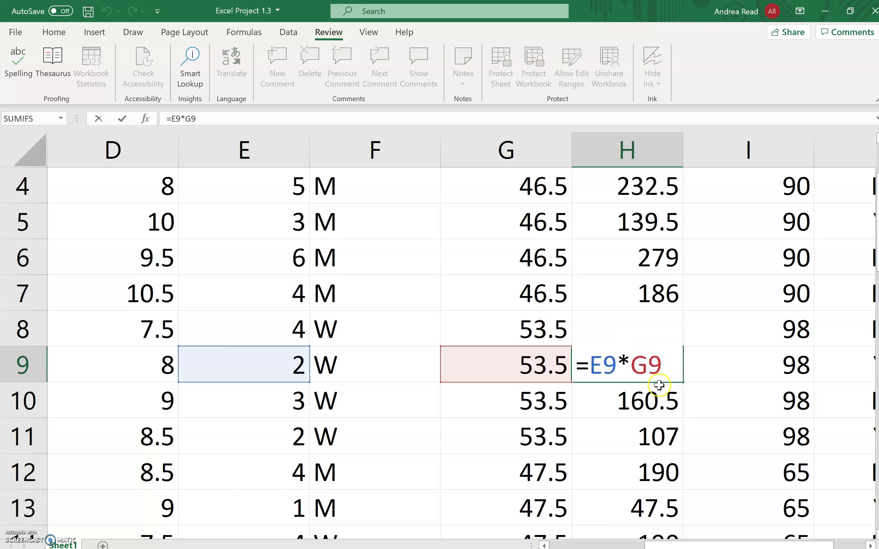
pyautogui.doubleClick(646, 400)
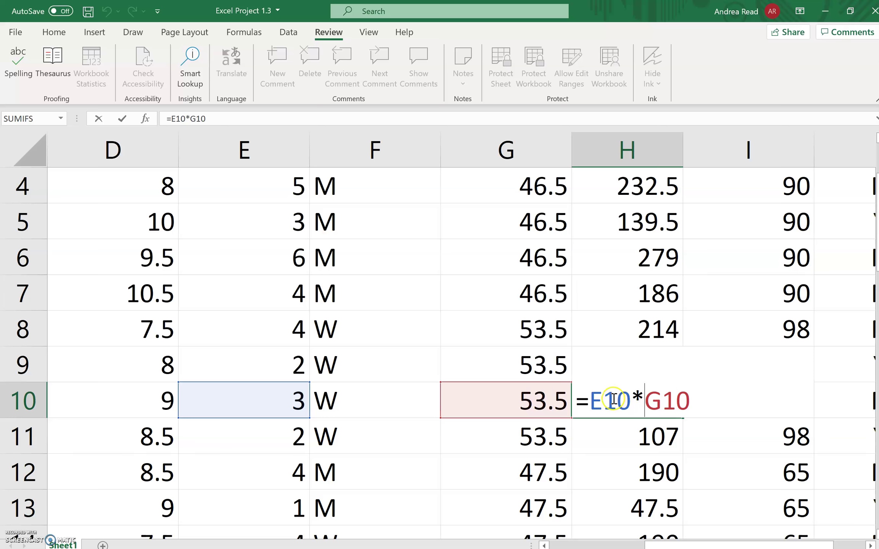
pyautogui.click(649, 182)
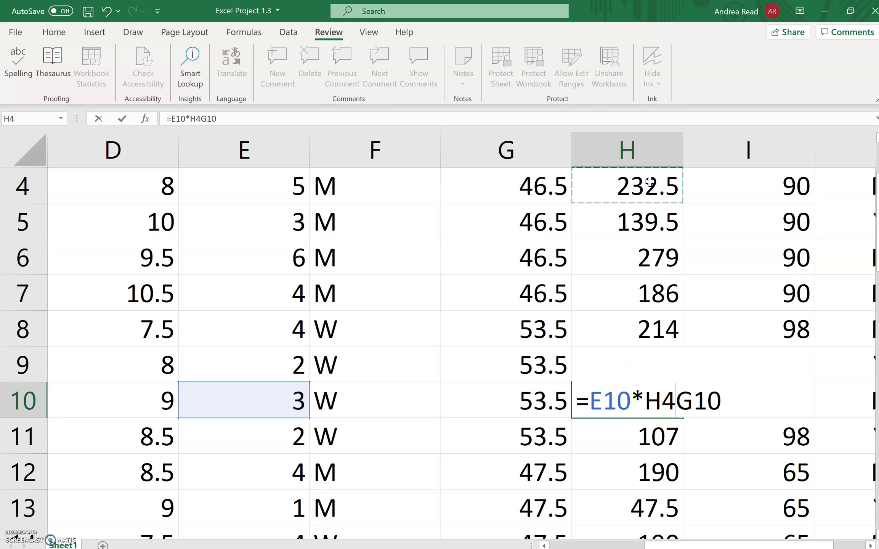
pyautogui.press('Escape')
pyautogui.doubleClick(648, 183)
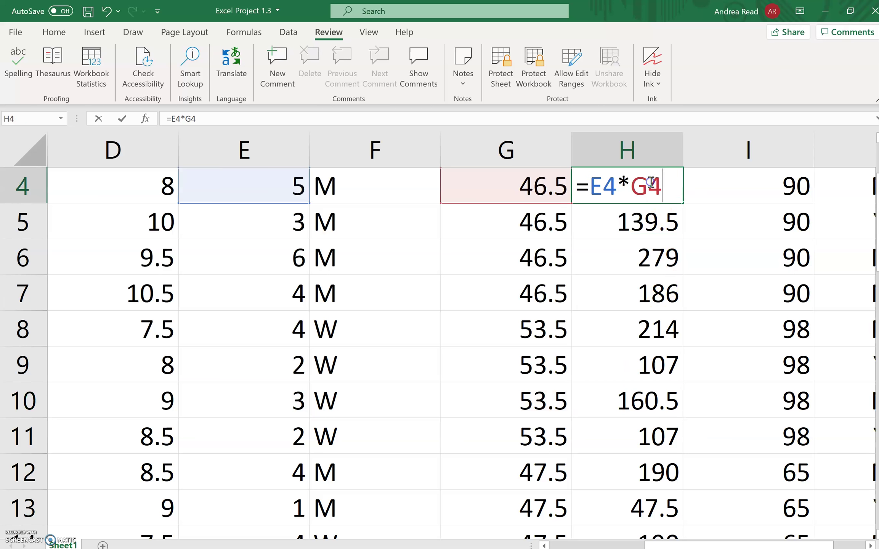
pyautogui.click(609, 186)
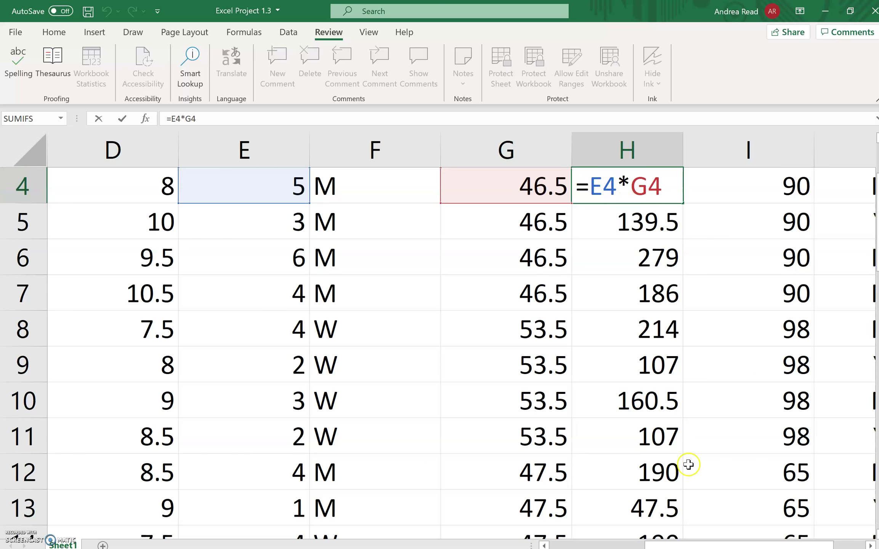
pyautogui.press('Escape')
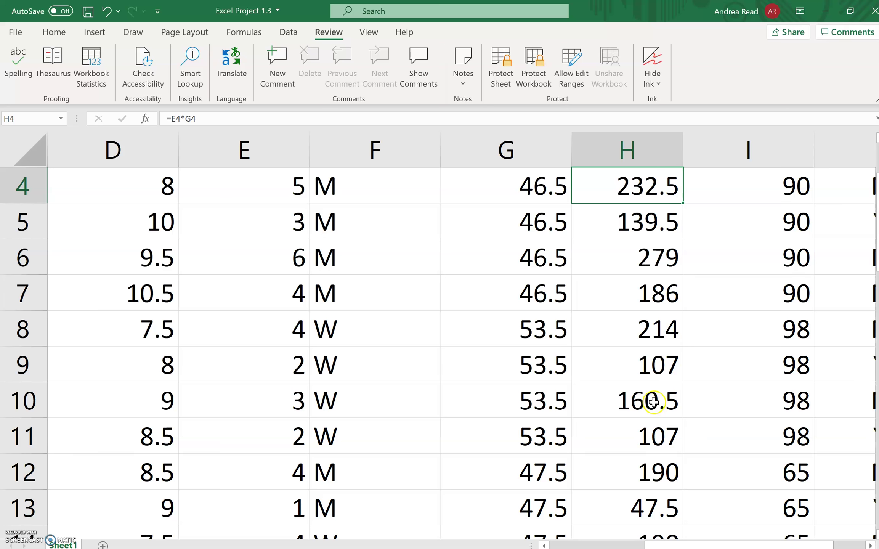
pyautogui.doubleClick(653, 401)
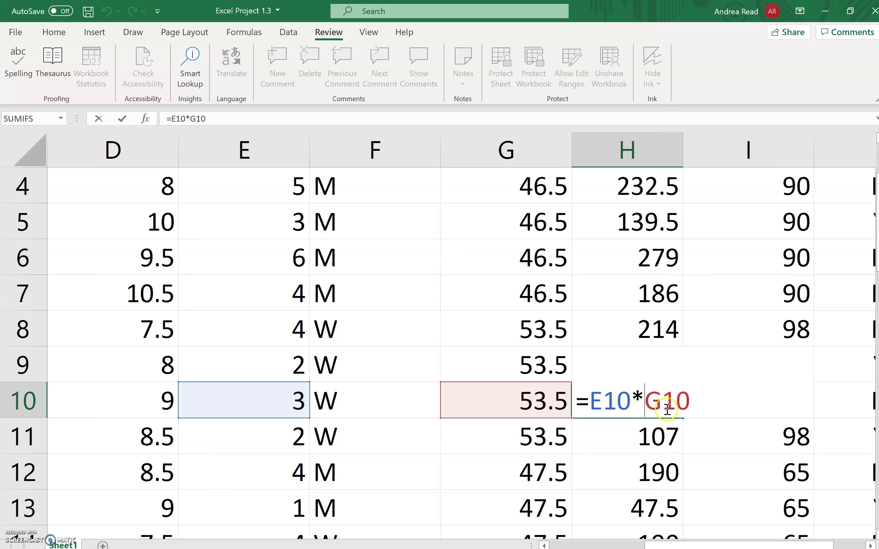
pyautogui.press('Escape')
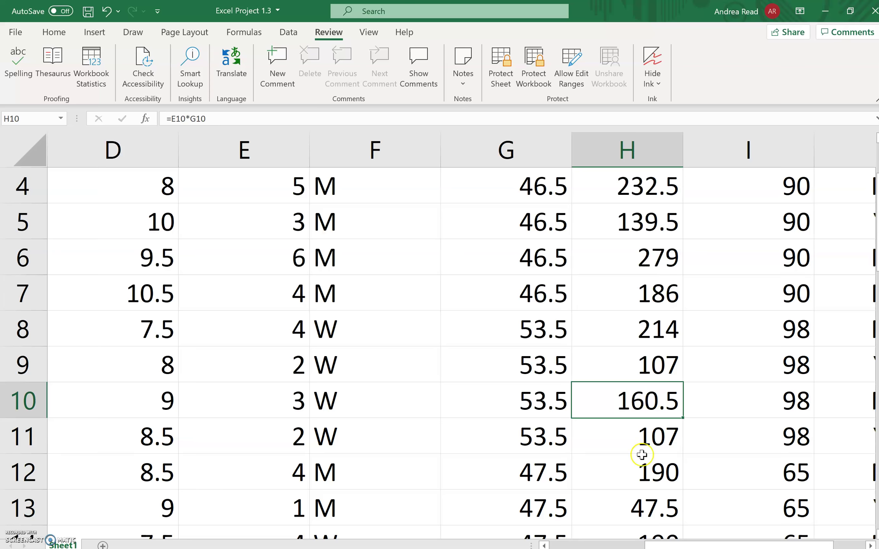
# Step: Return to cell A1 and apply the Ion theme to the workbook
pyautogui.scroll(1, 663, 450)
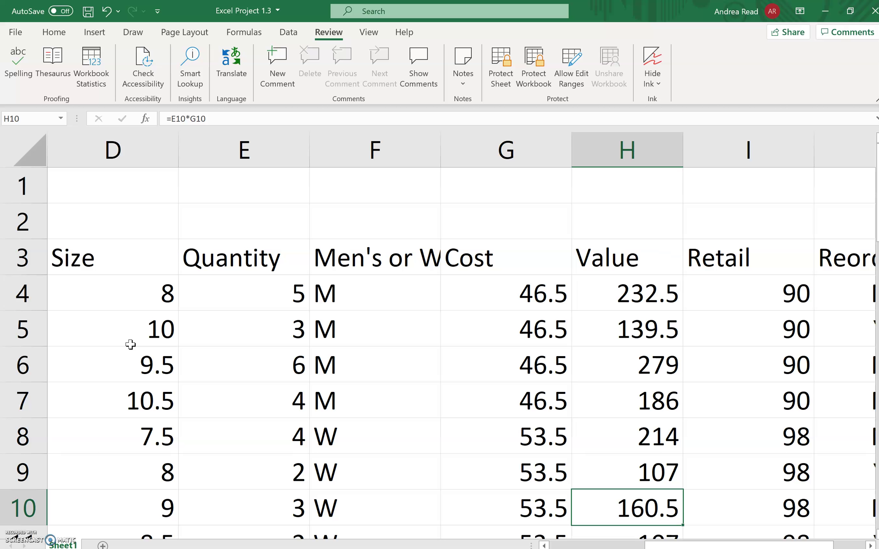
pyautogui.hotkey('ctrl', 'Home')
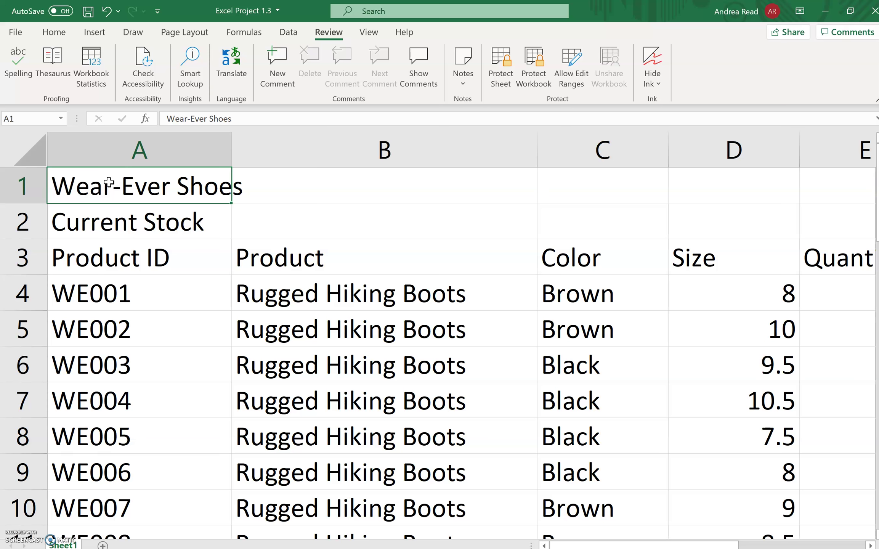
pyautogui.click(183, 33)
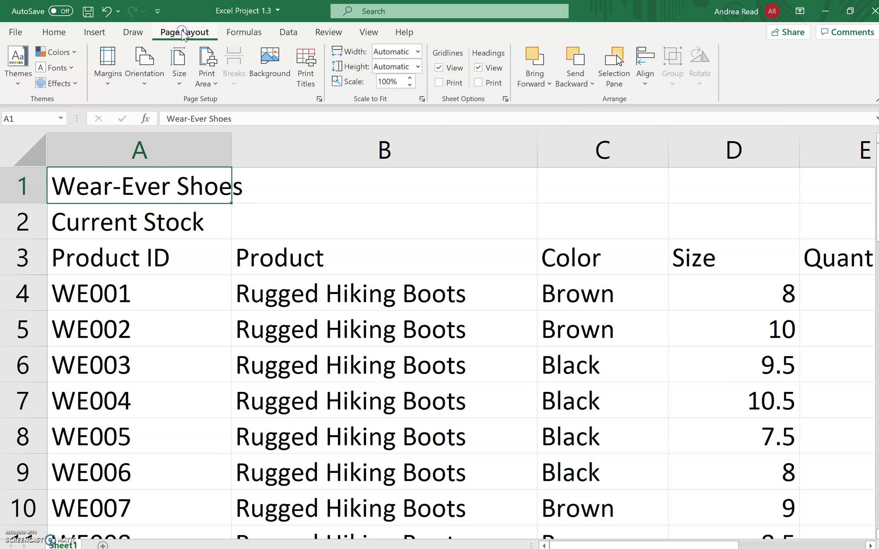
pyautogui.click(17, 68)
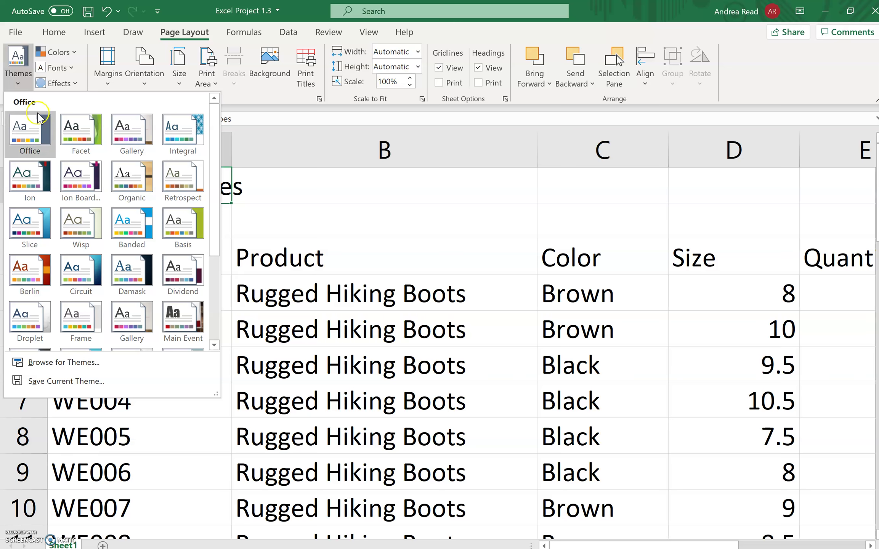
pyautogui.click(41, 132)
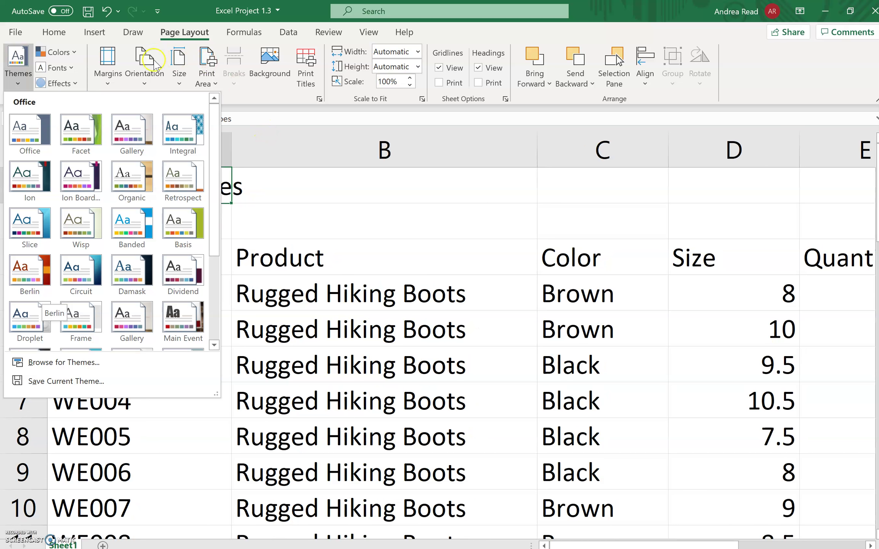
pyautogui.click(32, 182)
pyautogui.click(32, 179)
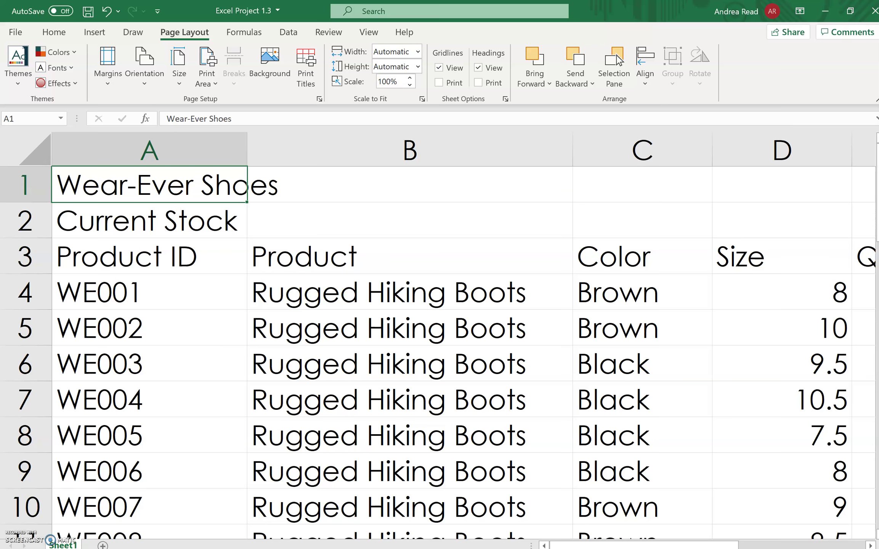
# Step: Merge and center the Wear-Ever Shoes title across cells A1:J1
pyautogui.scroll(-6, 438, 335)
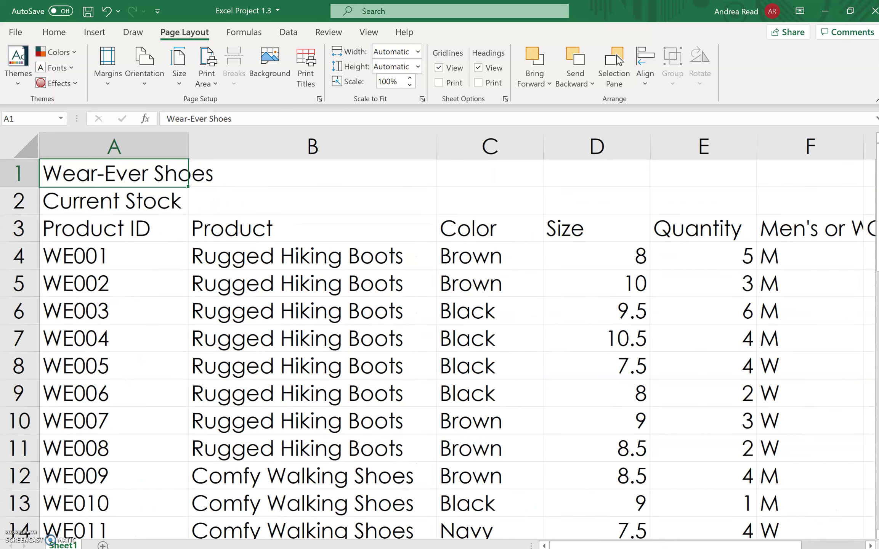
pyautogui.scroll(-4, 438, 335)
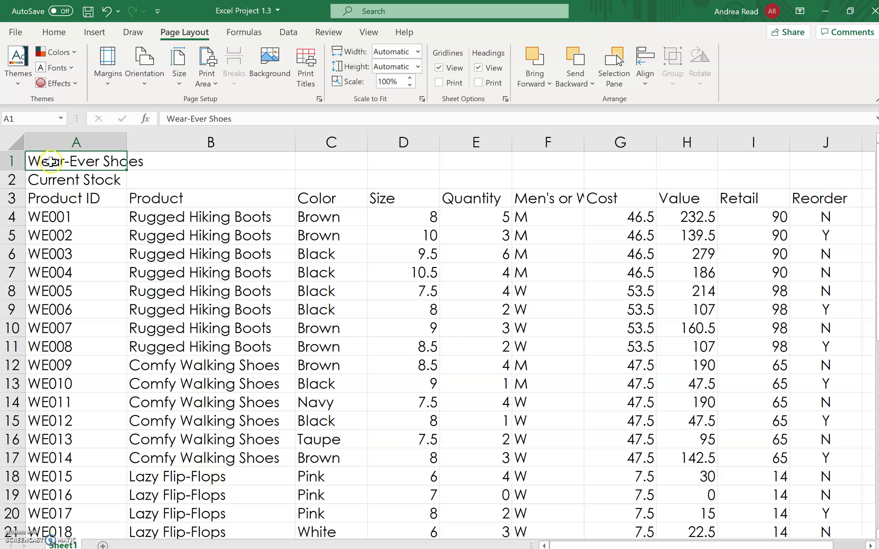
pyautogui.moveTo(49, 162); pyautogui.dragTo(834, 159)
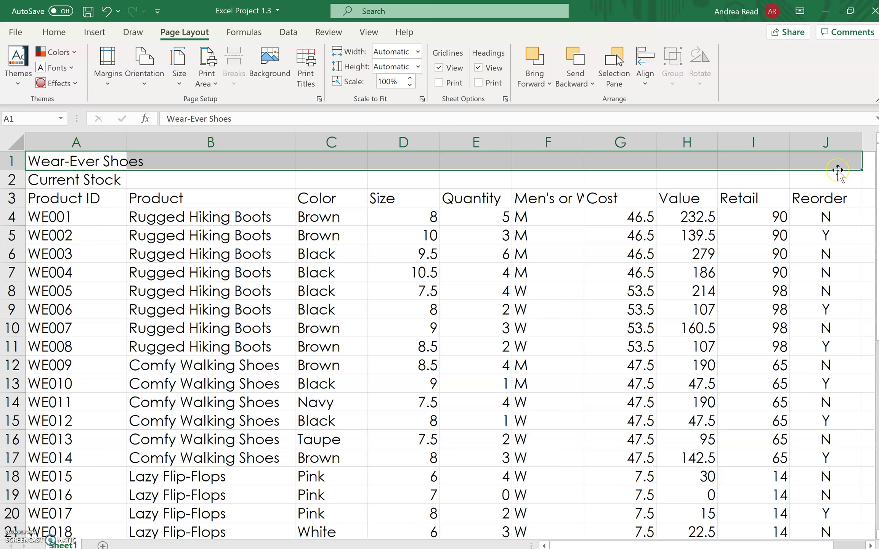
pyautogui.click(55, 32)
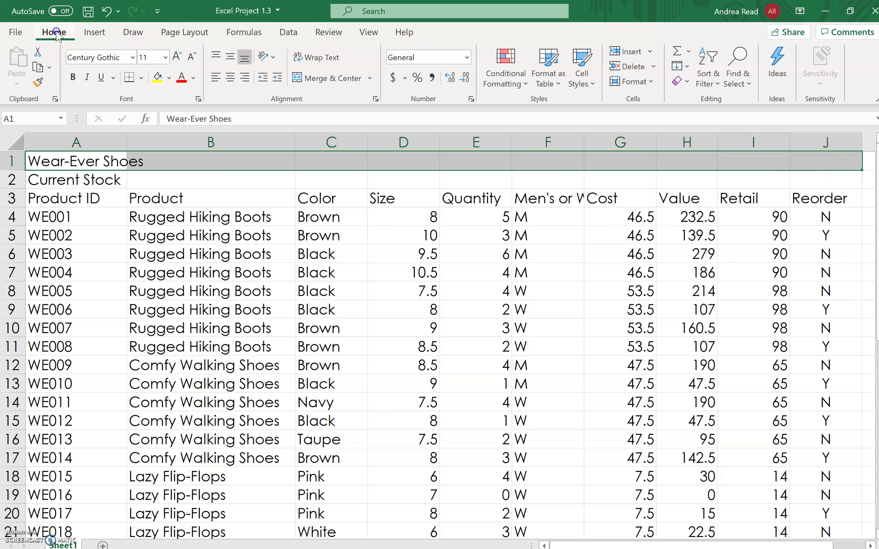
pyautogui.click(316, 78)
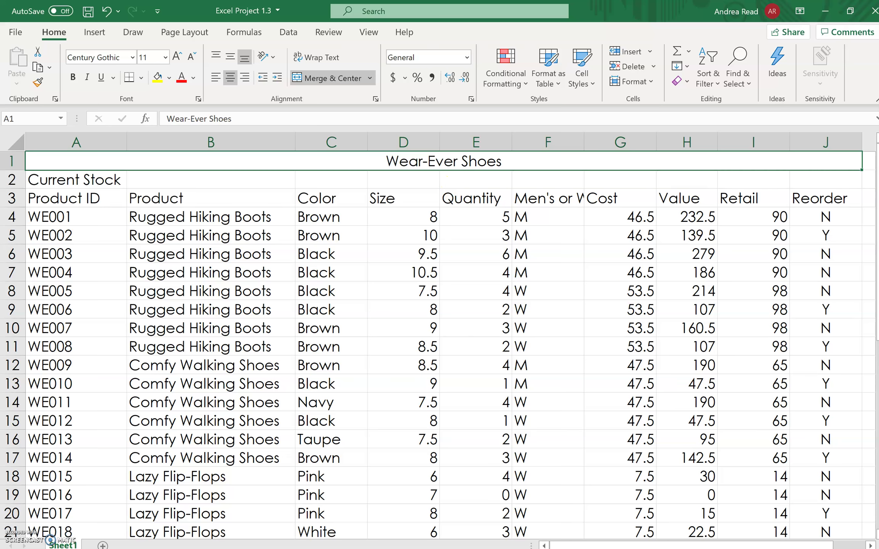
# Step: Merge and center the Current Stock subtitle across cells A2:J2
pyautogui.click(766, 548)
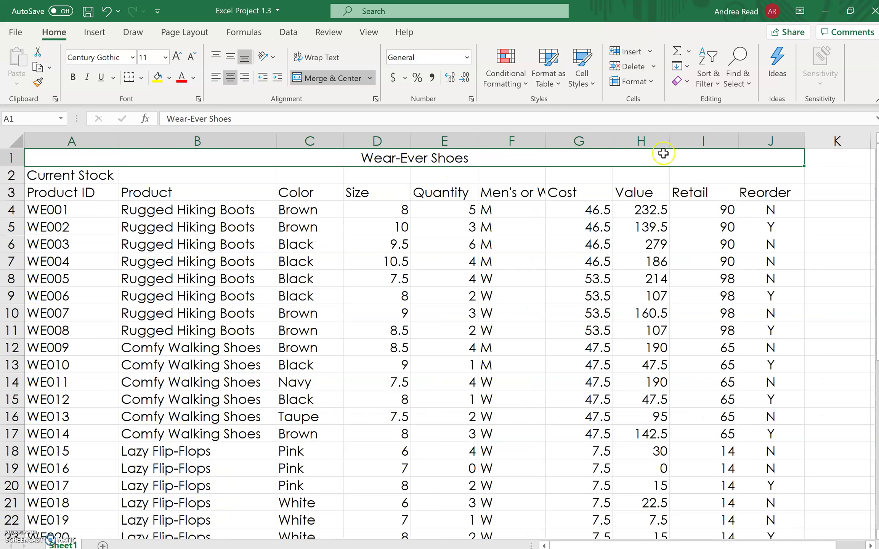
pyautogui.click(38, 178)
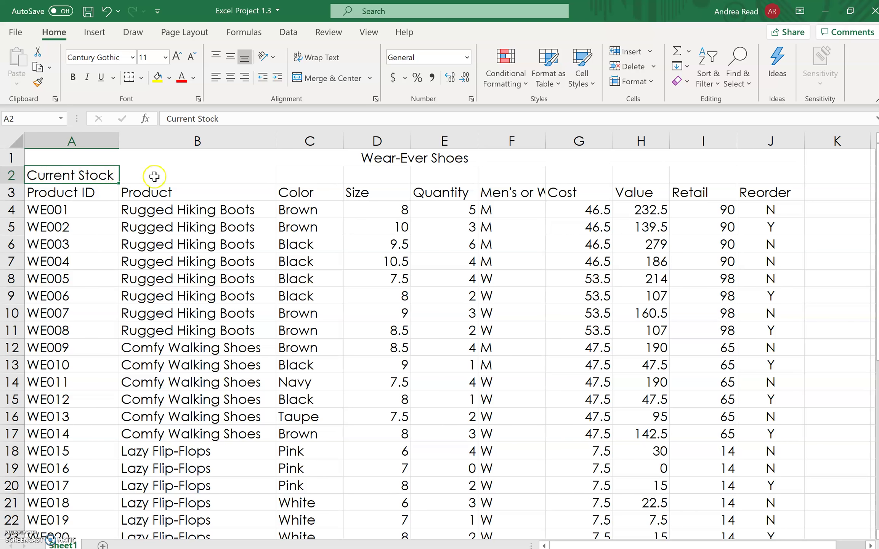
pyautogui.moveTo(110, 173); pyautogui.dragTo(785, 175)
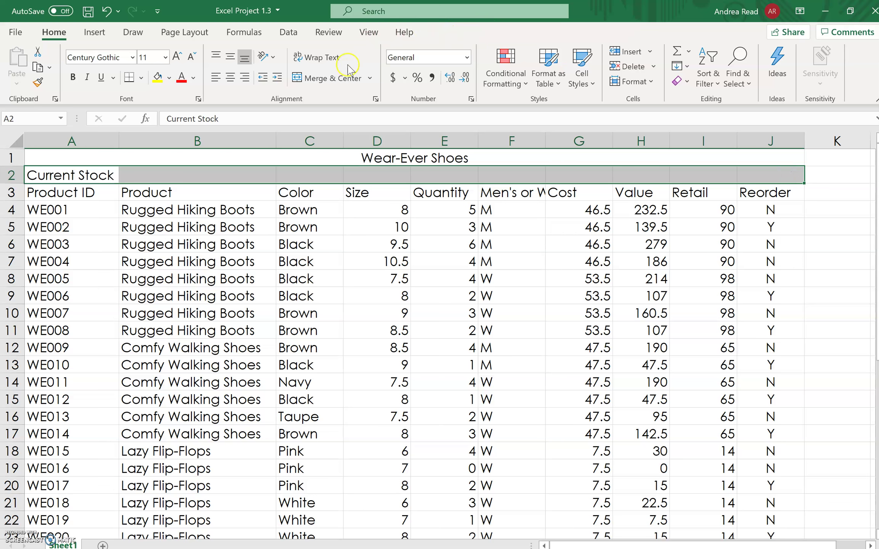
pyautogui.click(348, 78)
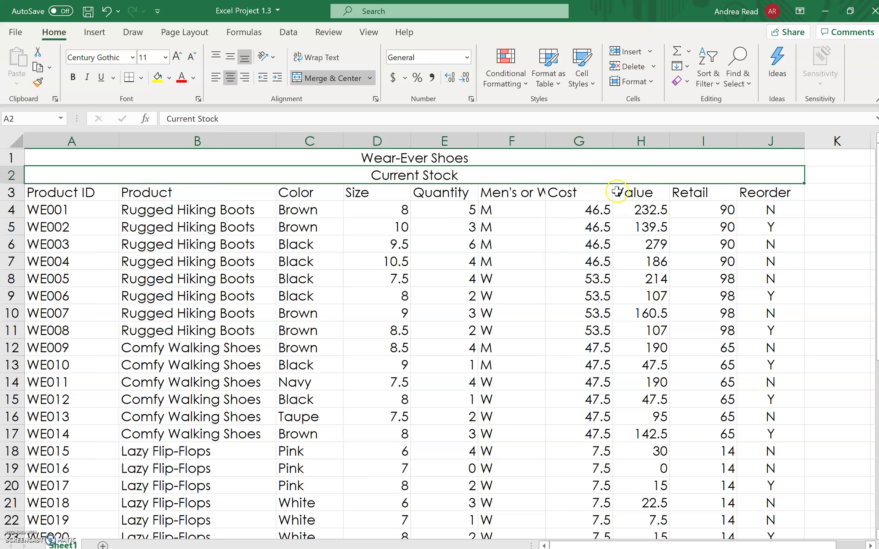
# Step: Apply the Title cell style to the Wear-Ever Shoes heading in cell A1
pyautogui.click(495, 158)
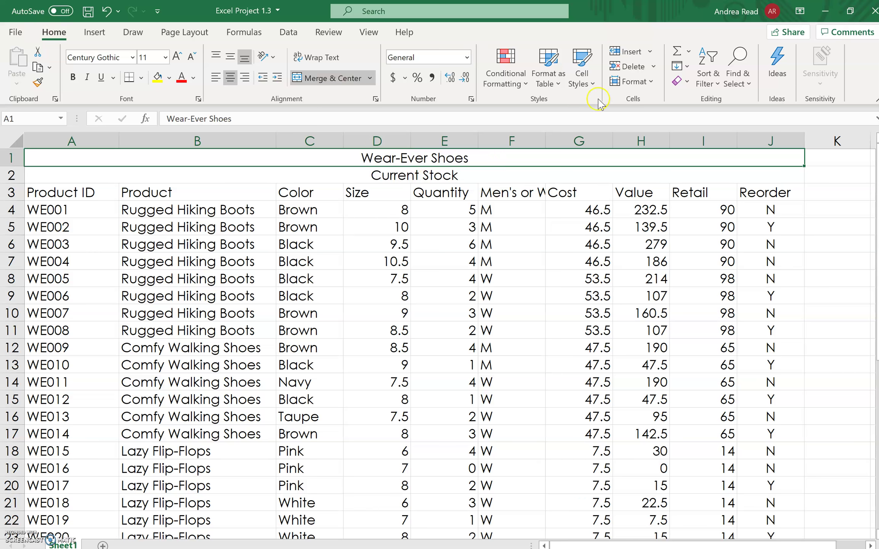
pyautogui.click(592, 84)
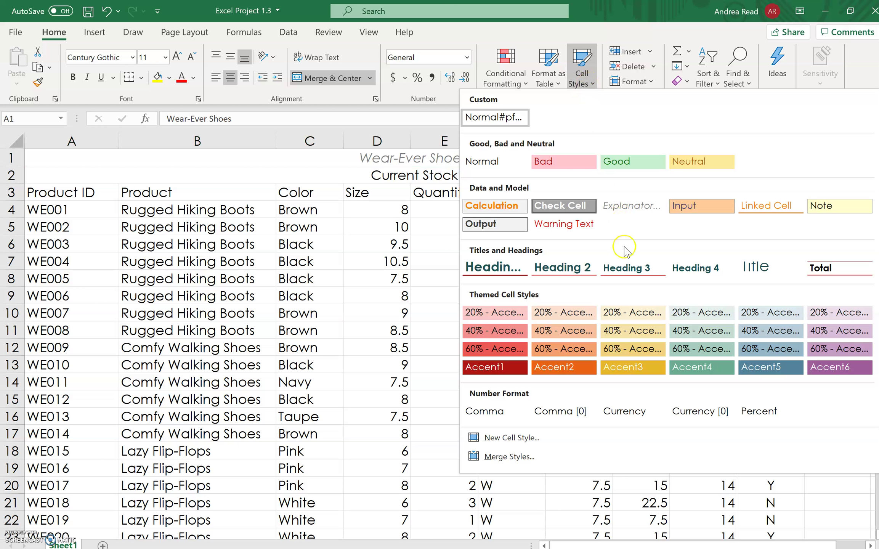
pyautogui.click(763, 268)
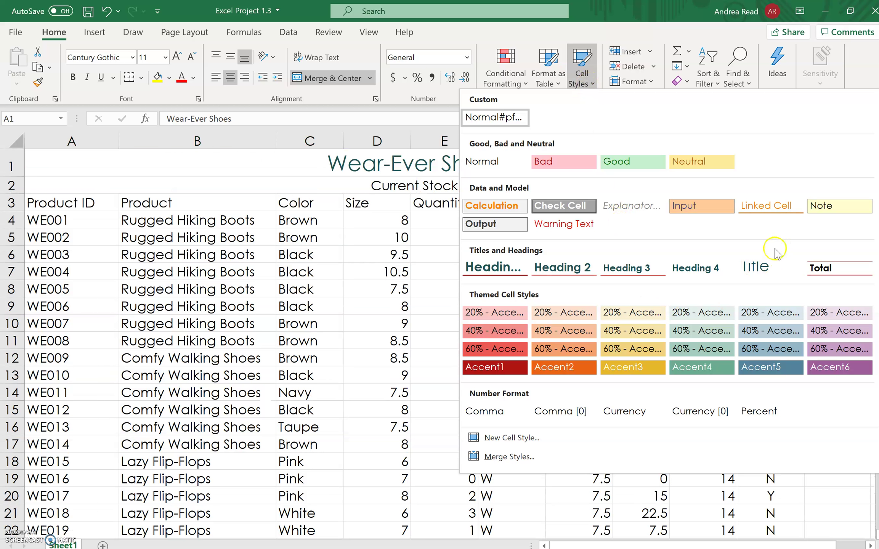
pyautogui.click(772, 273)
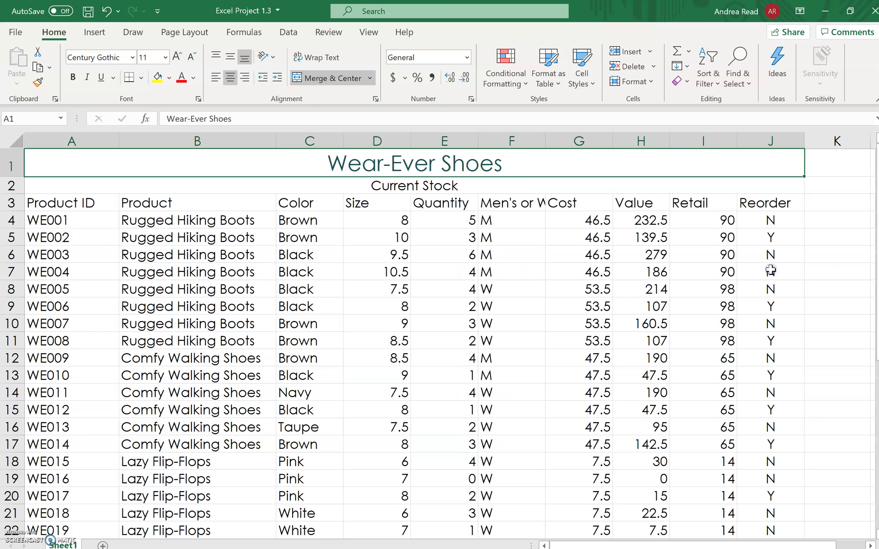
# Step: Apply the Heading 4 cell style to the Current Stock subtitle in cell A2
pyautogui.click(446, 179)
pyautogui.click(447, 185)
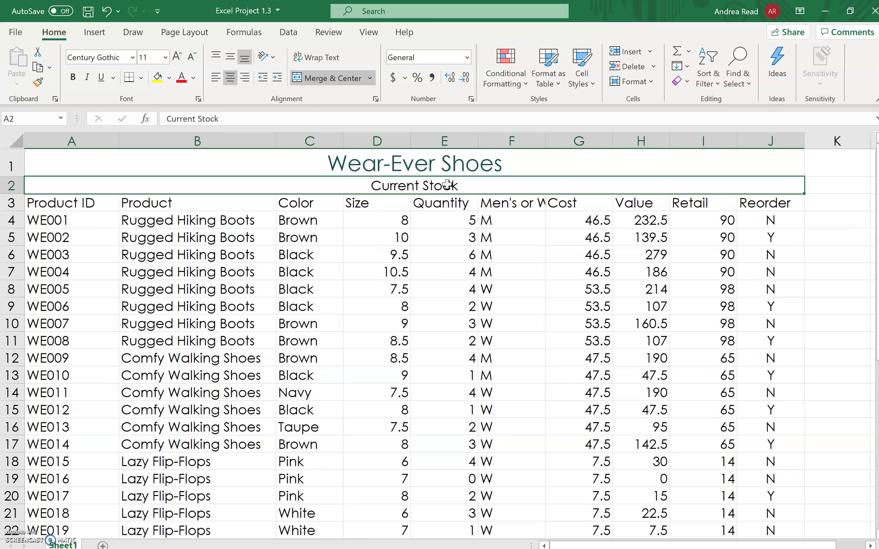
pyautogui.click(591, 84)
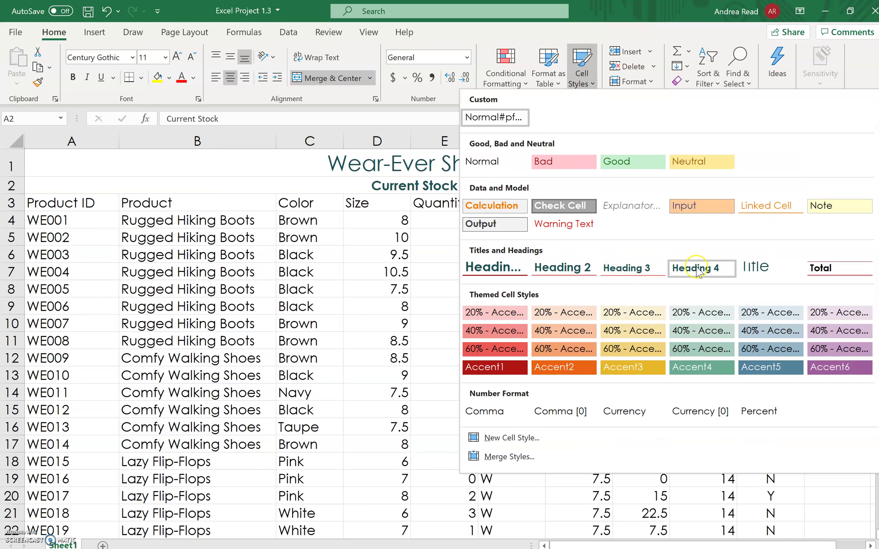
pyautogui.click(703, 268)
pyautogui.click(451, 236)
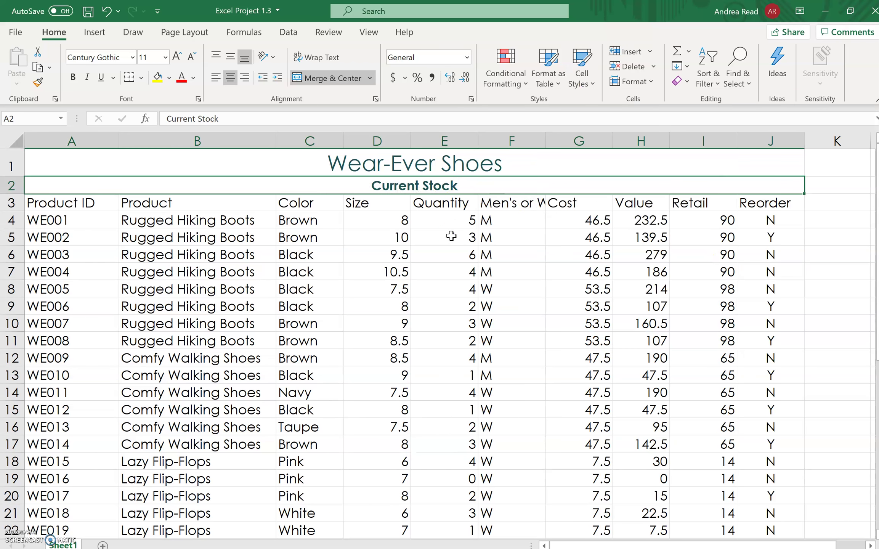
pyautogui.click(438, 185)
pyautogui.click(681, 80)
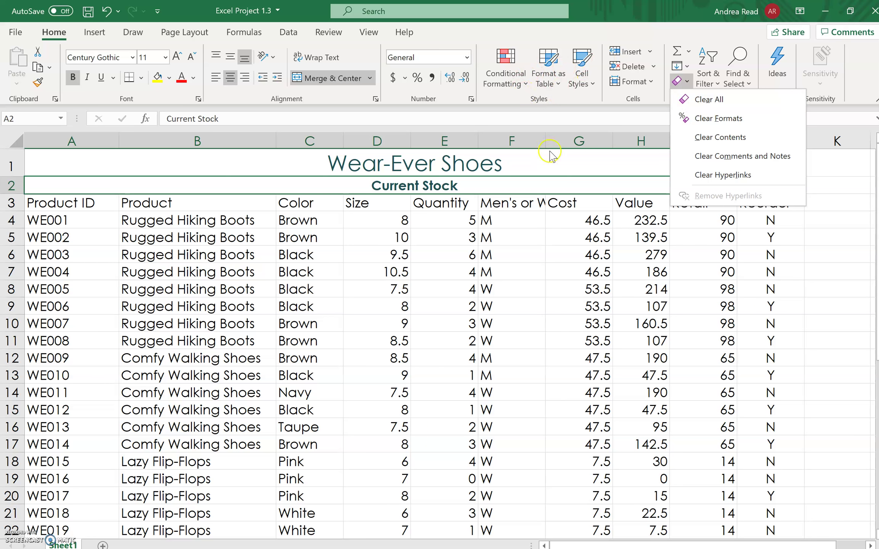
pyautogui.click(522, 160)
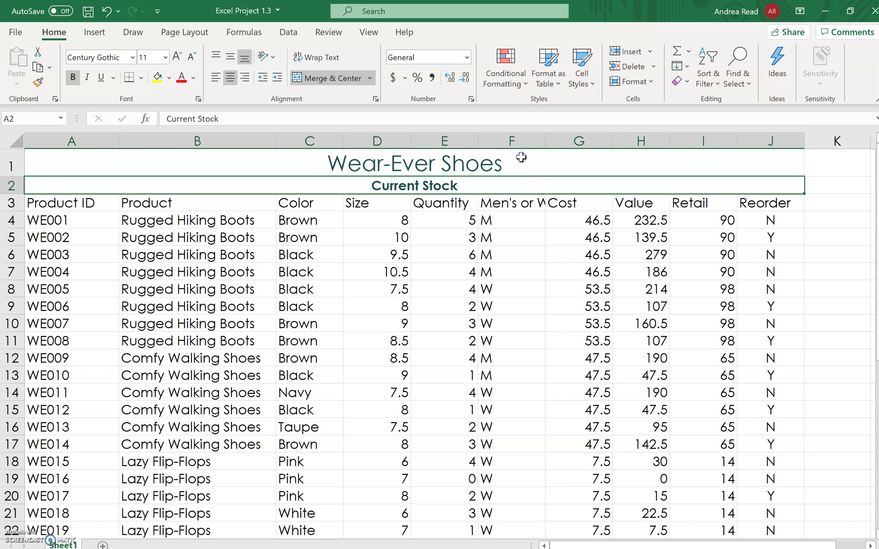
pyautogui.click(595, 82)
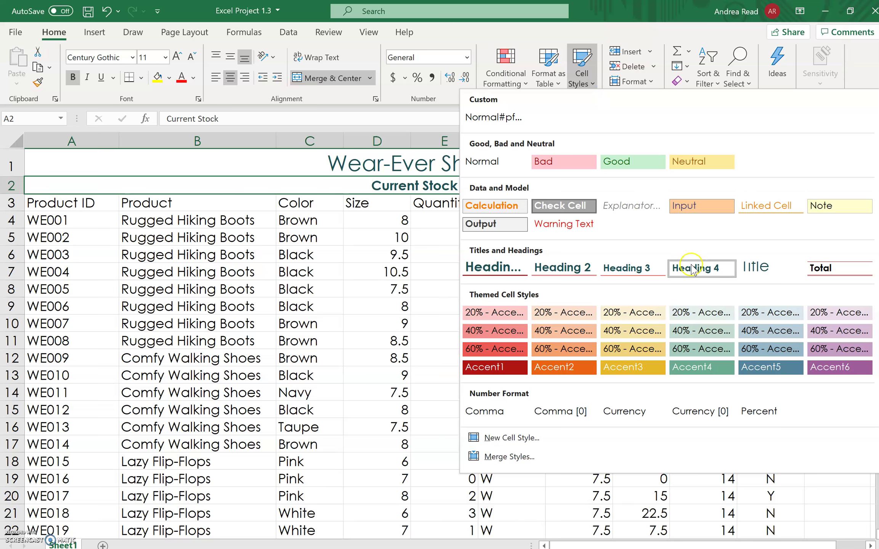
pyautogui.click(584, 26)
pyautogui.click(691, 81)
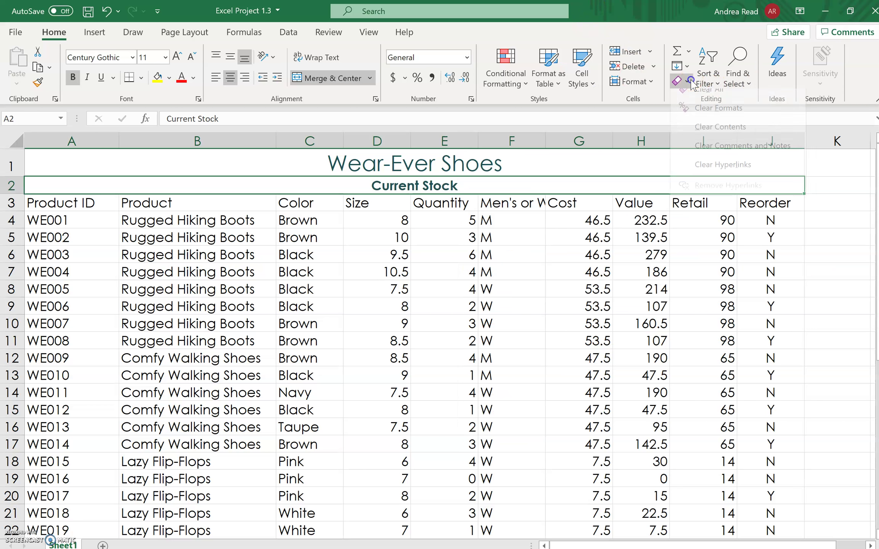
# Step: Set the font size of the Current Stock subtitle in cell A2 to 14
pyautogui.click(512, 181)
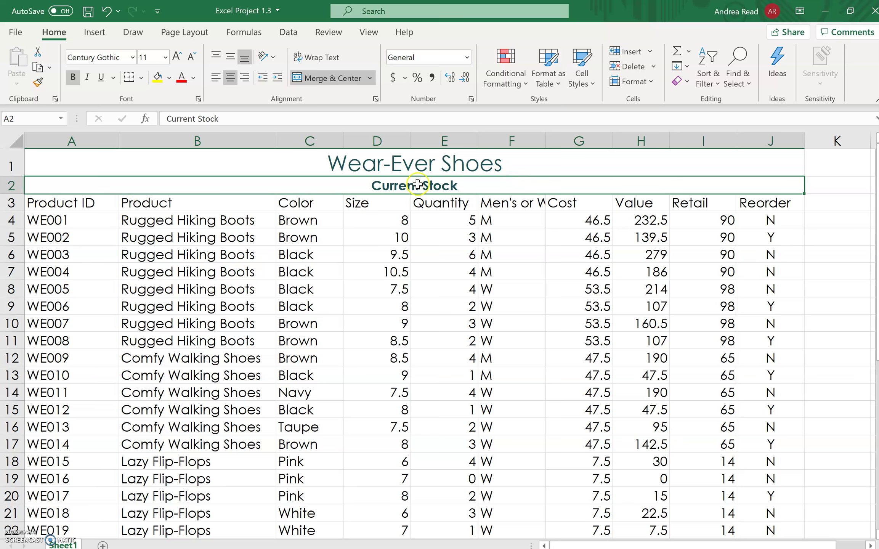
pyautogui.click(165, 57)
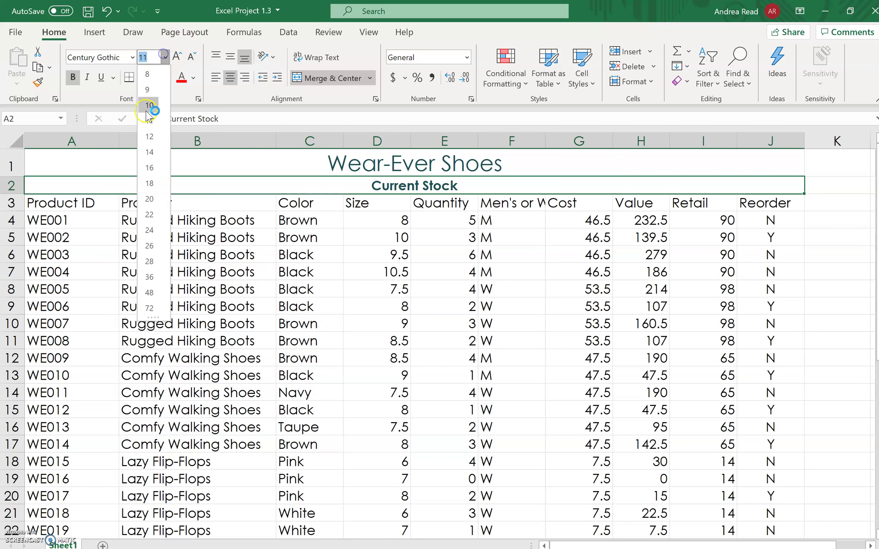
pyautogui.click(148, 154)
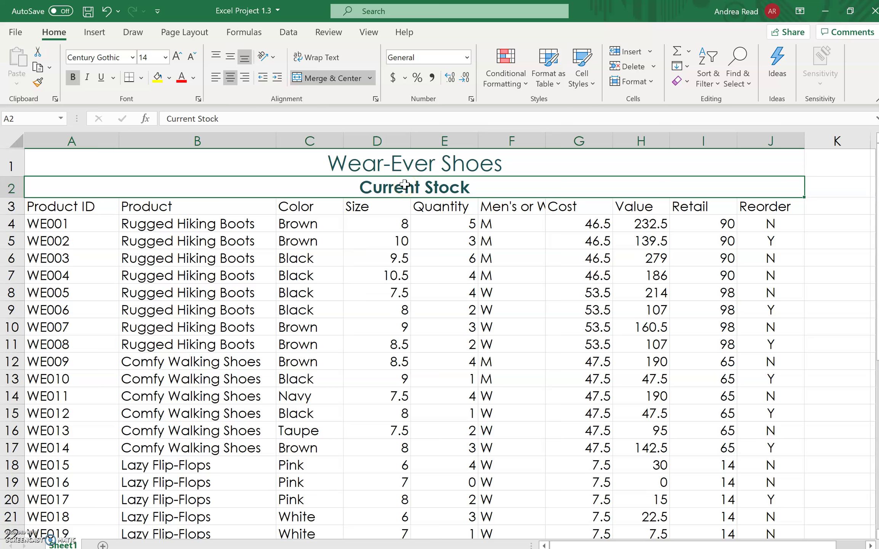
# Step: Select rows 1 and 2 and give both the same fixed row height
pyautogui.click(10, 163)
pyautogui.moveTo(12, 164); pyautogui.dragTo(11, 187)
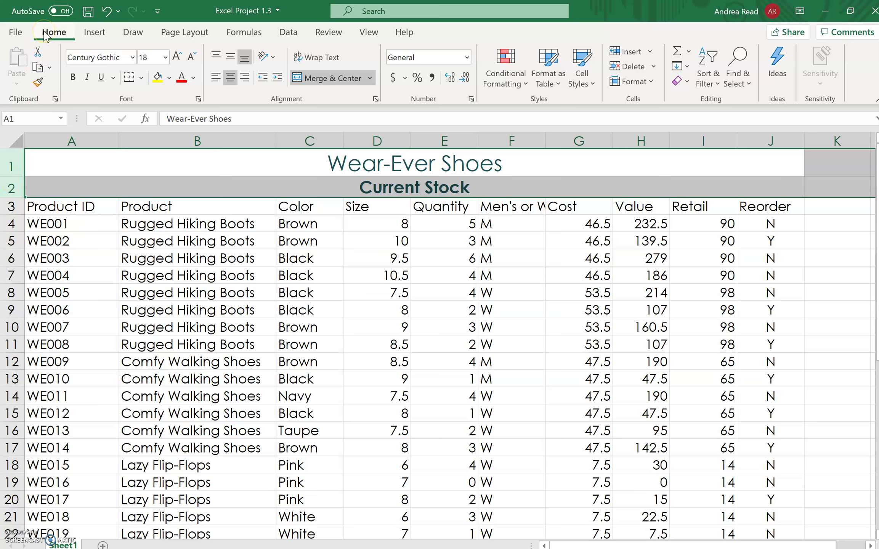
pyautogui.click(654, 81)
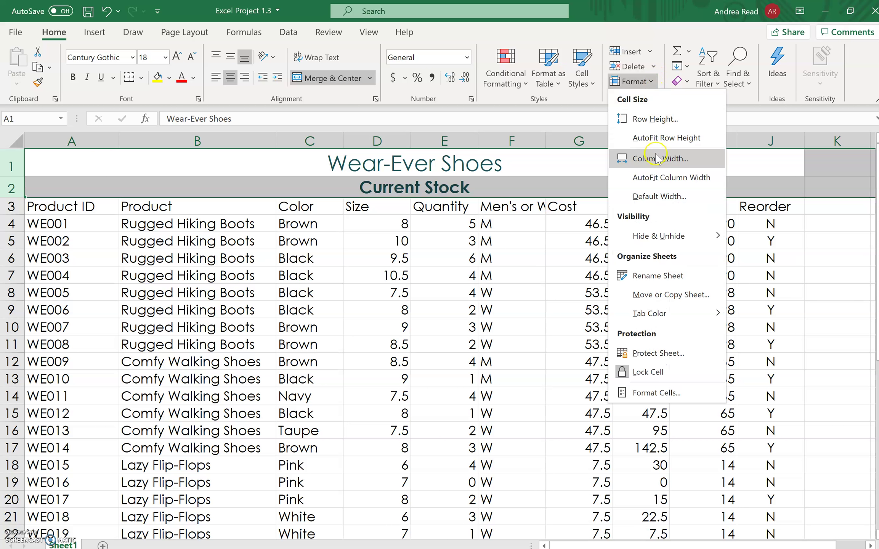
pyautogui.click(658, 120)
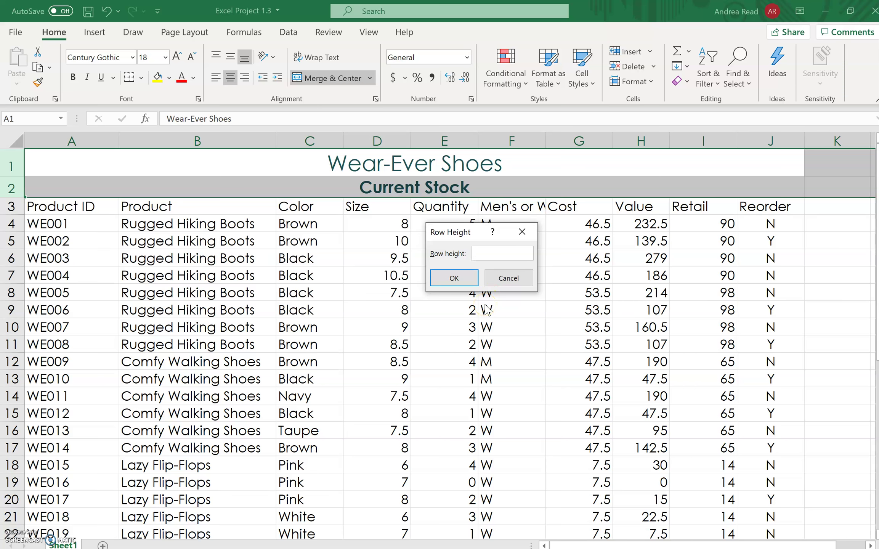
pyautogui.click(453, 277)
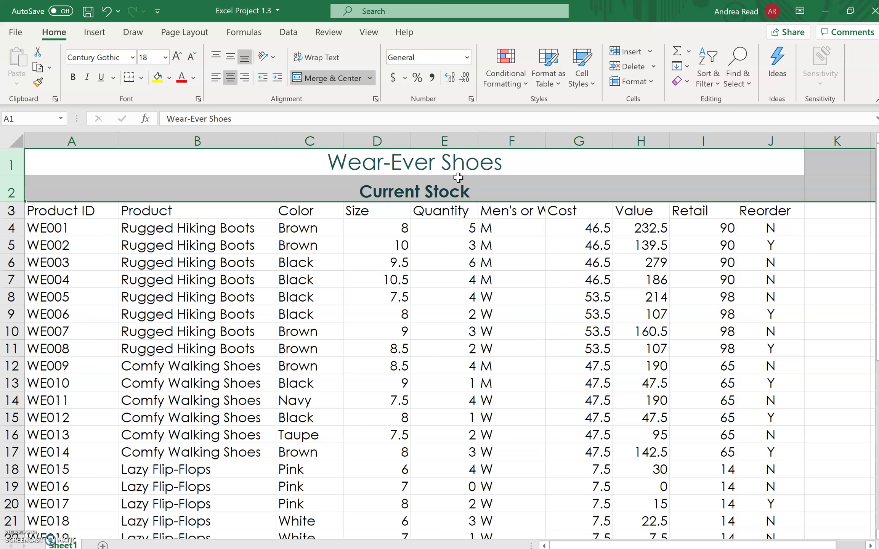
# Step: Apply the 40% - Accent3 cell style and bold formatting to the column headings in A3:J3
pyautogui.click(84, 225)
pyautogui.click(45, 210)
pyautogui.moveTo(45, 210); pyautogui.dragTo(791, 217)
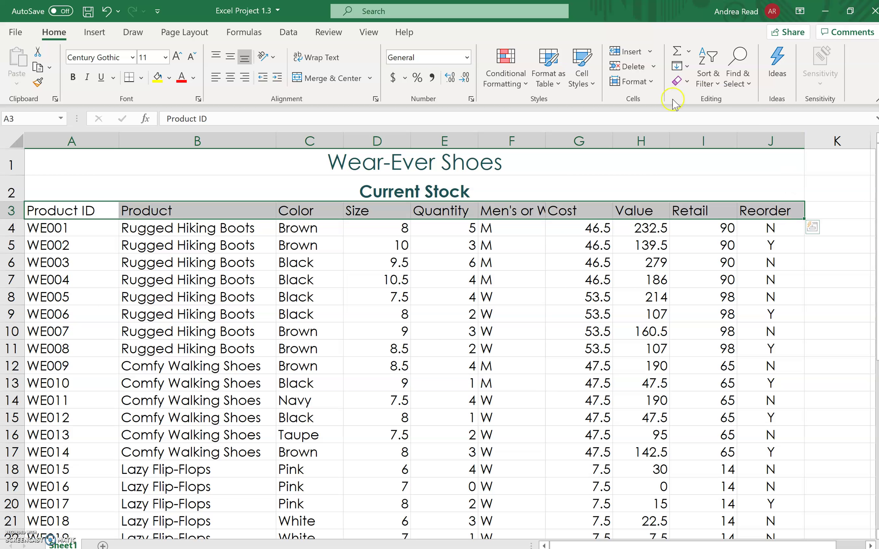
pyautogui.click(591, 84)
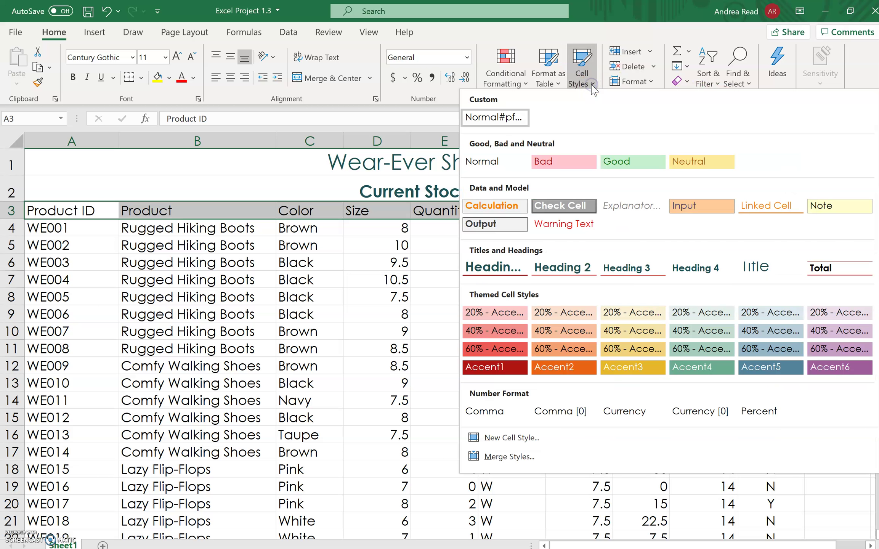
pyautogui.click(633, 331)
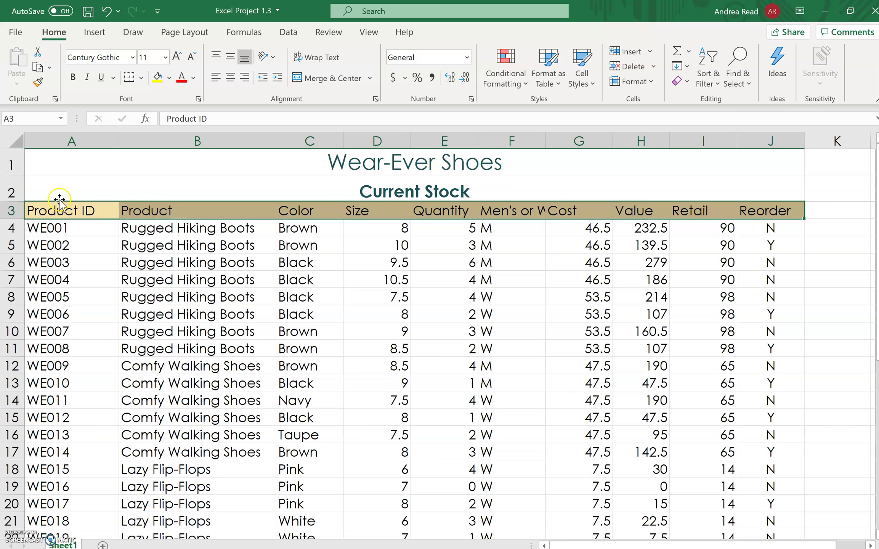
pyautogui.click(73, 77)
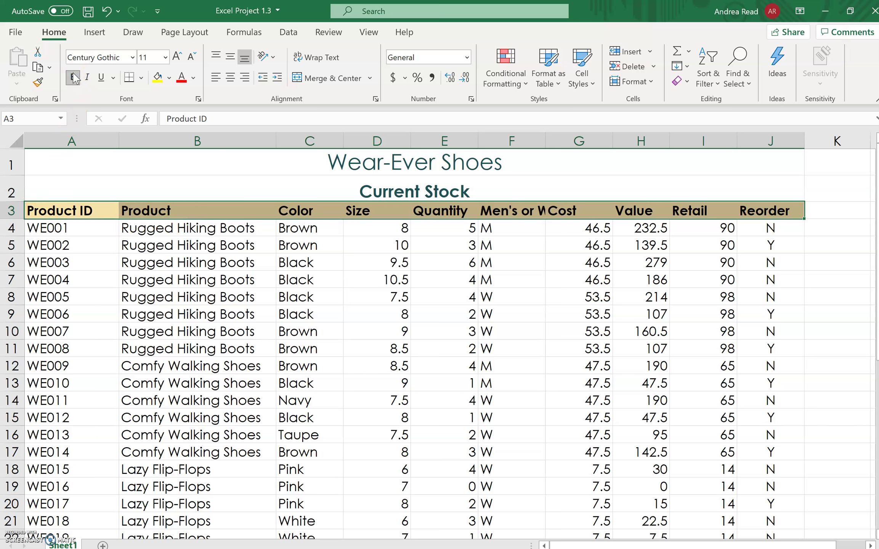
pyautogui.click(72, 78)
# Step: Set the height of heading row 3 to 21
pyautogui.click(10, 210)
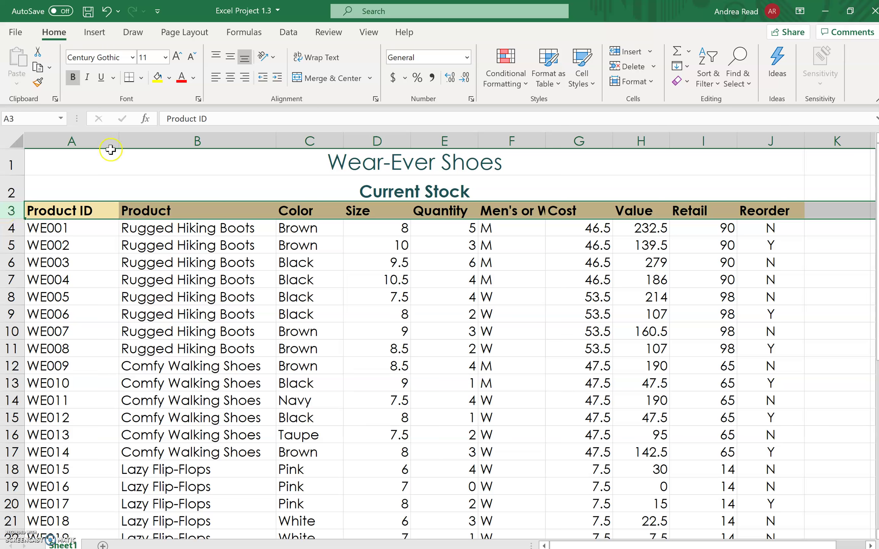
pyautogui.click(650, 81)
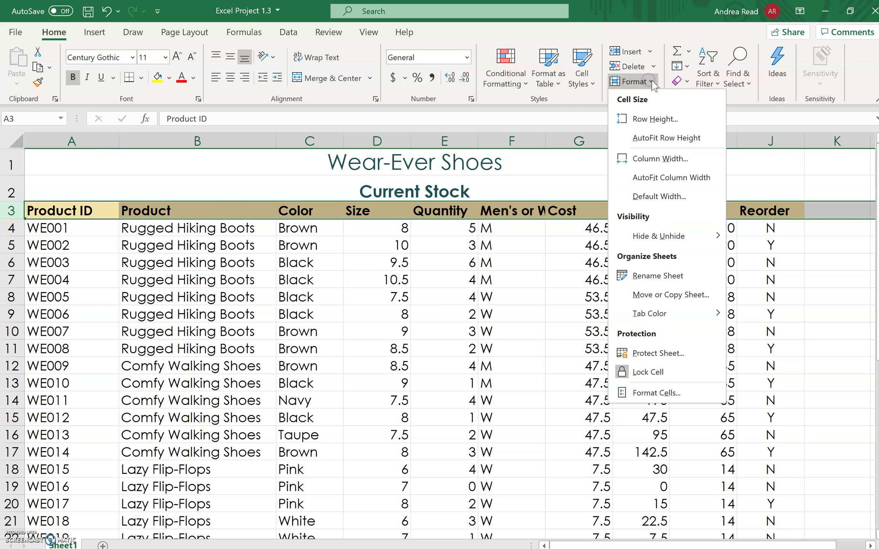
pyautogui.click(654, 118)
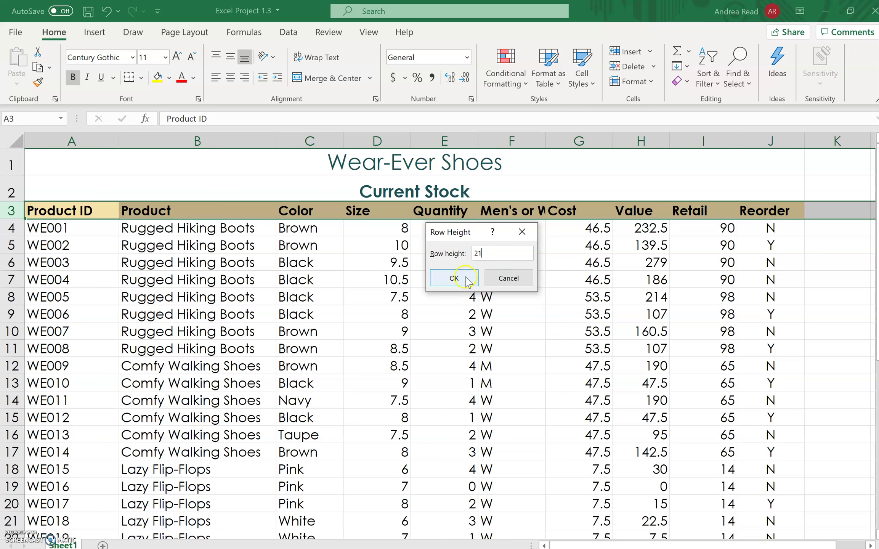
pyautogui.click(454, 278)
pyautogui.click(131, 216)
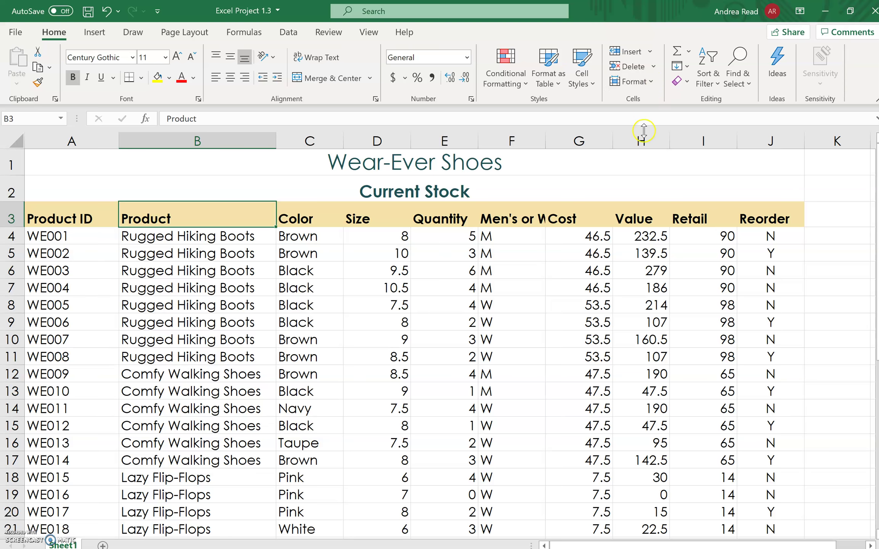
# Step: Check the height of heading row 3 at its lower border
pyautogui.click(640, 81)
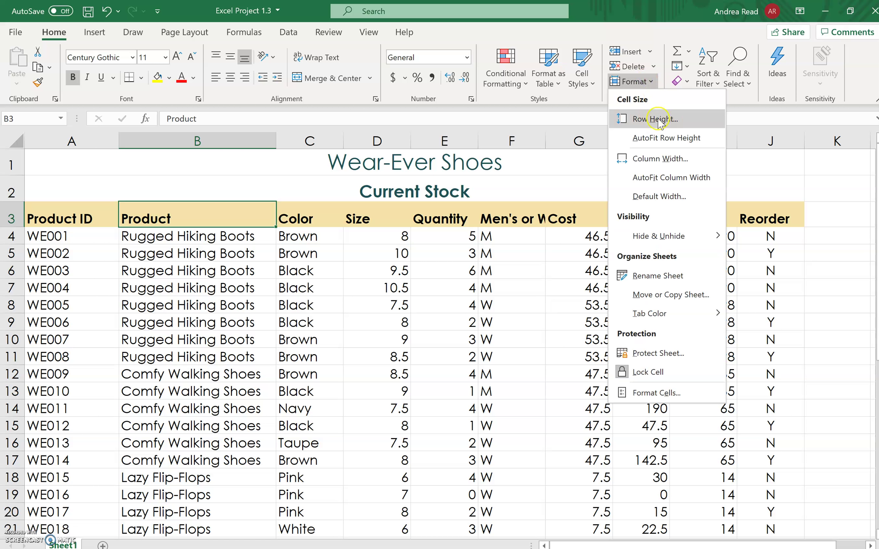
pyautogui.click(126, 263)
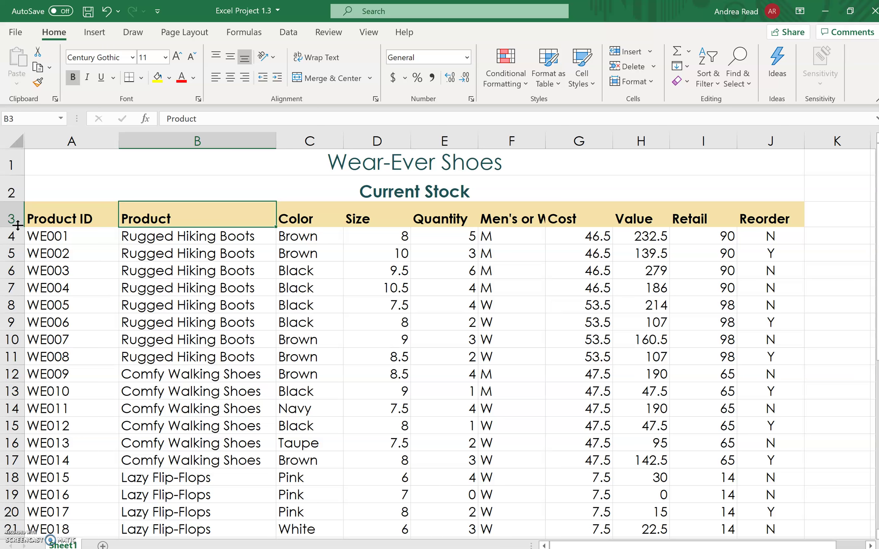
pyautogui.moveTo(18, 225); pyautogui.dragTo(18, 225)
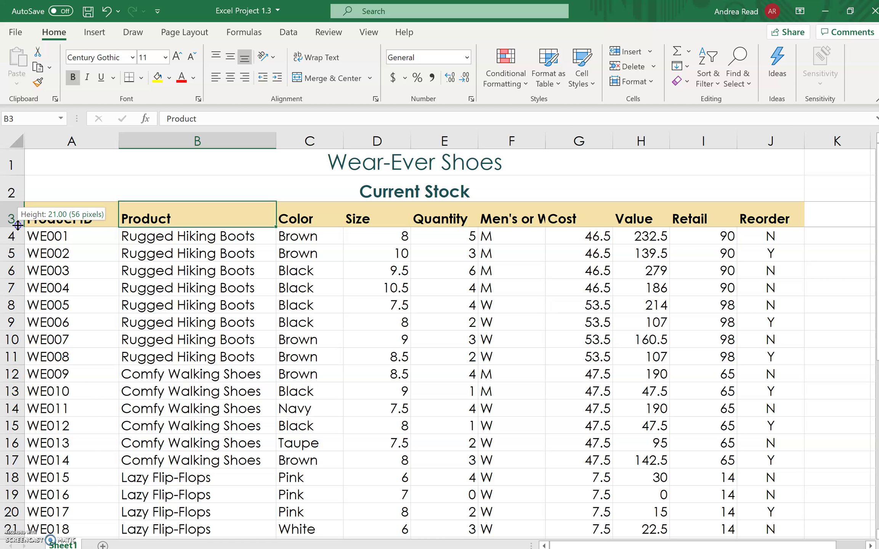